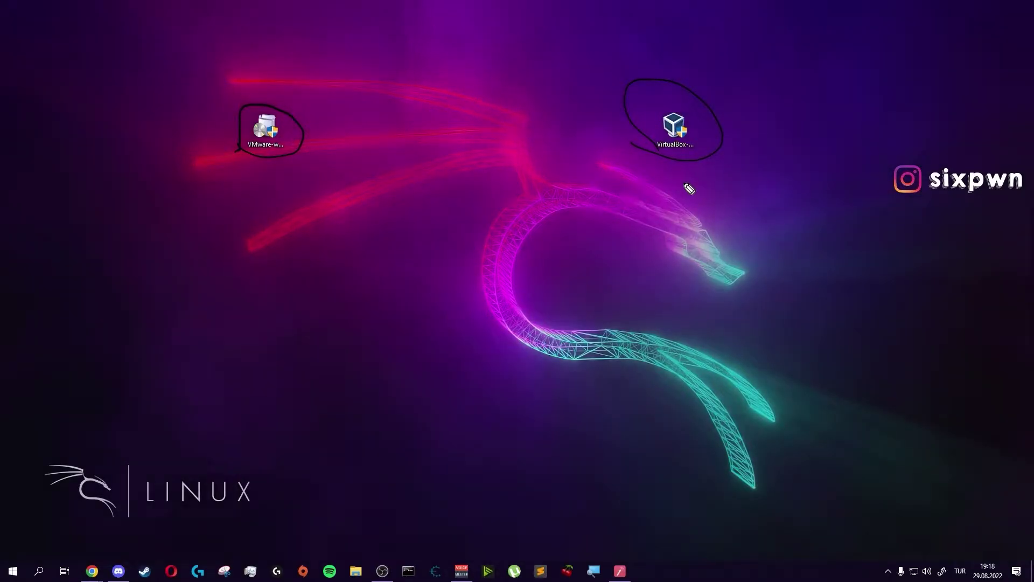
Step: Circle the VirtualBox installer on the desktop and mark the Download VirtualBox 6.1 link on virtualbox.org with the screen pen
left_click_drag(685, 127, 625, 117)
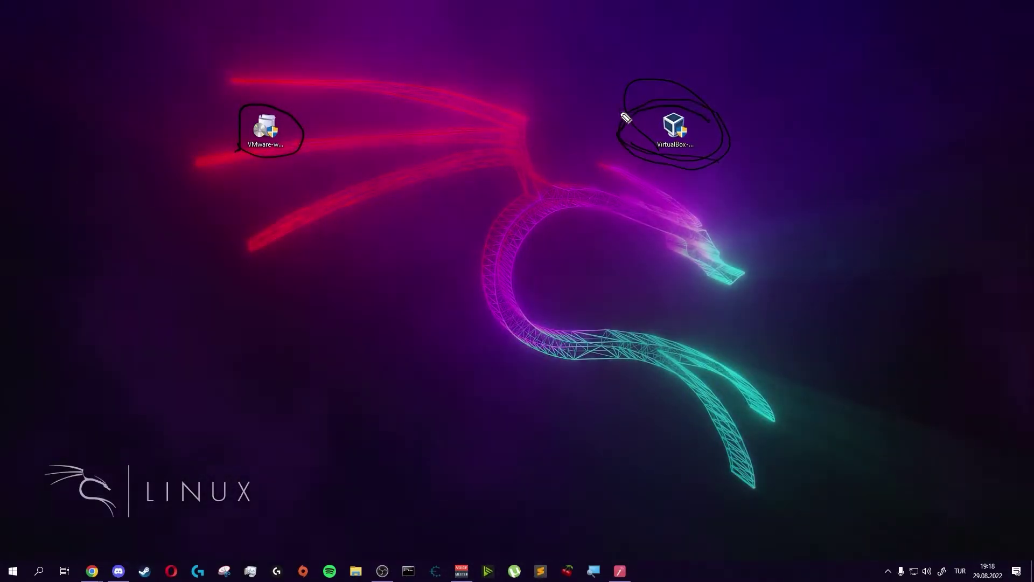
mouse_move(717, 157)
left_mouse_down()
mouse_move(640, 112)
mouse_move(713, 153)
mouse_move(639, 131)
mouse_move(731, 137)
left_mouse_up()
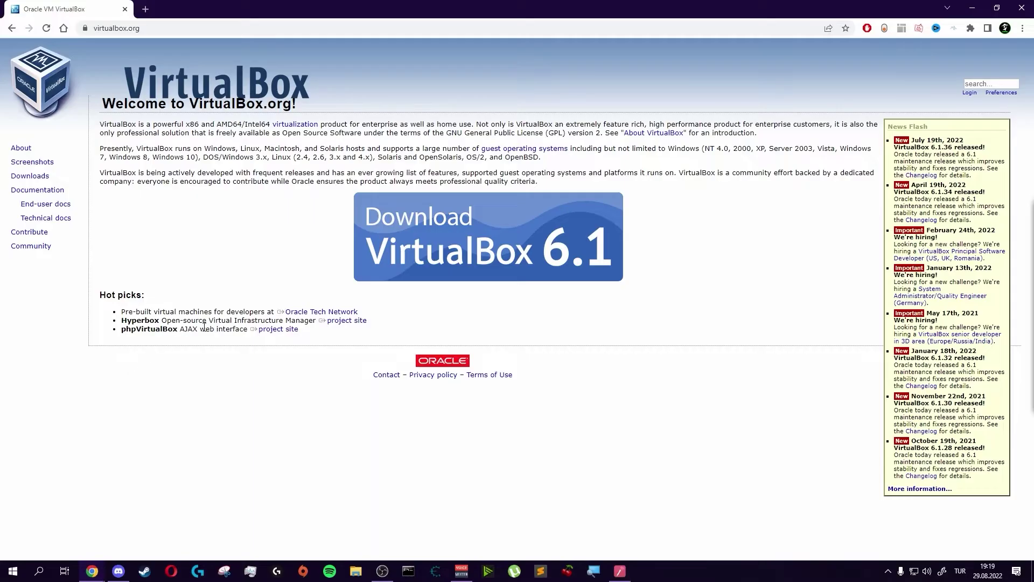
mouse_move(271, 179)
left_mouse_down()
mouse_move(348, 248)
mouse_move(311, 247)
left_mouse_up()
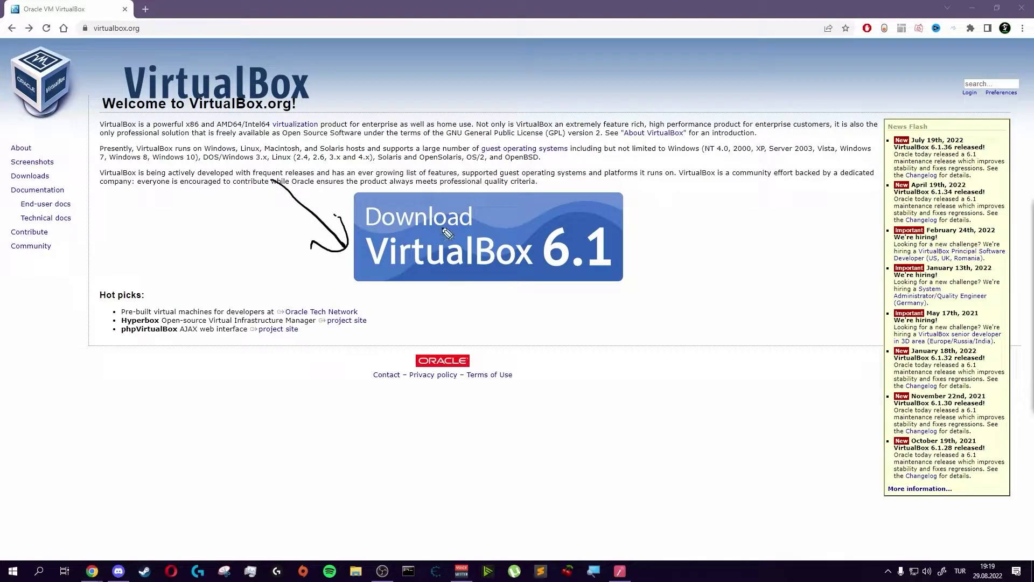
mouse_move(519, 255)
left_mouse_down()
mouse_move(636, 237)
mouse_move(536, 226)
left_mouse_up()
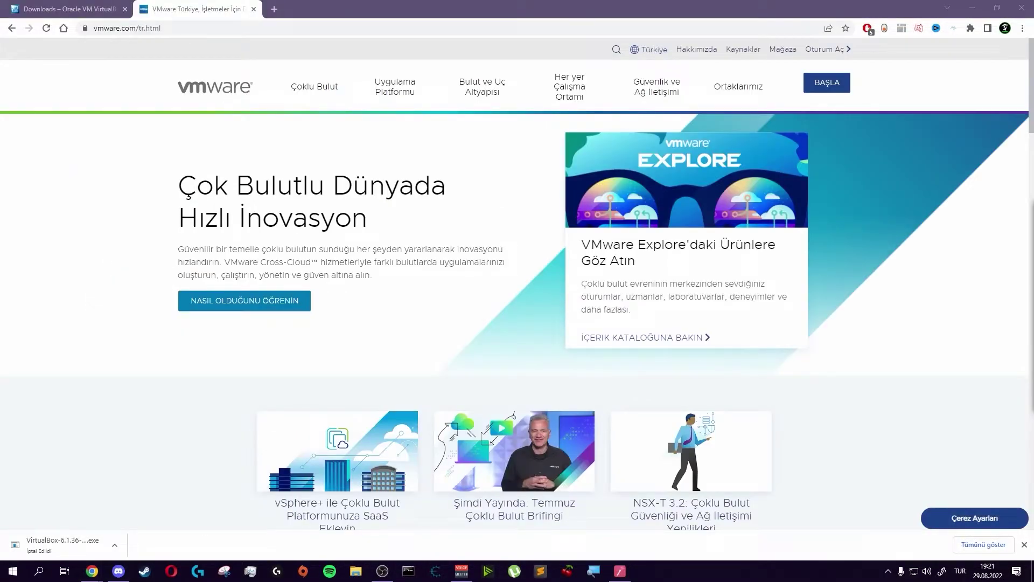
Step: Underline the vmware.com address and open the Workstation Pro product page from the Her yer Çalışma Ortamı products
left_click_drag(84, 35, 164, 38)
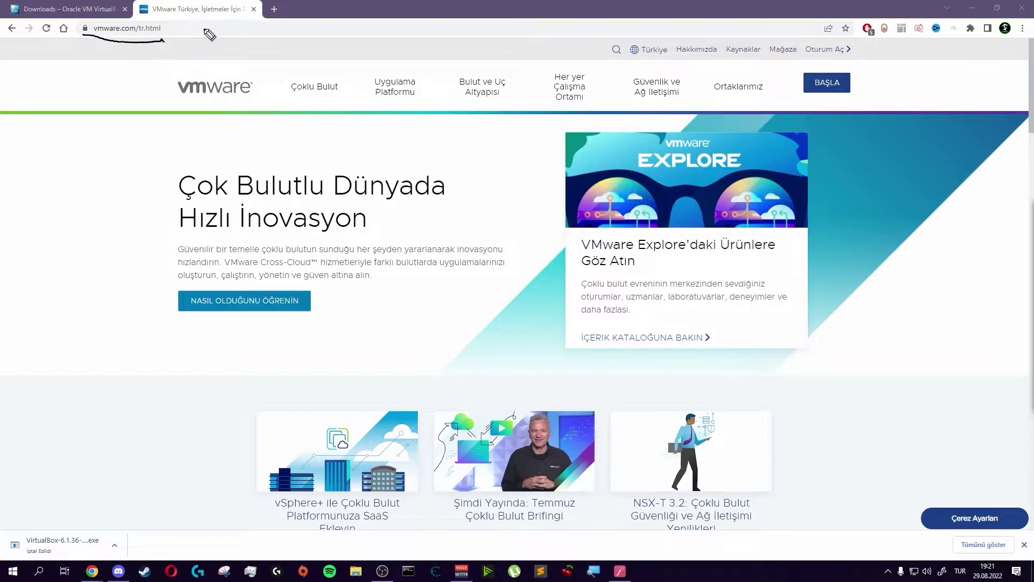
left_click(578, 100)
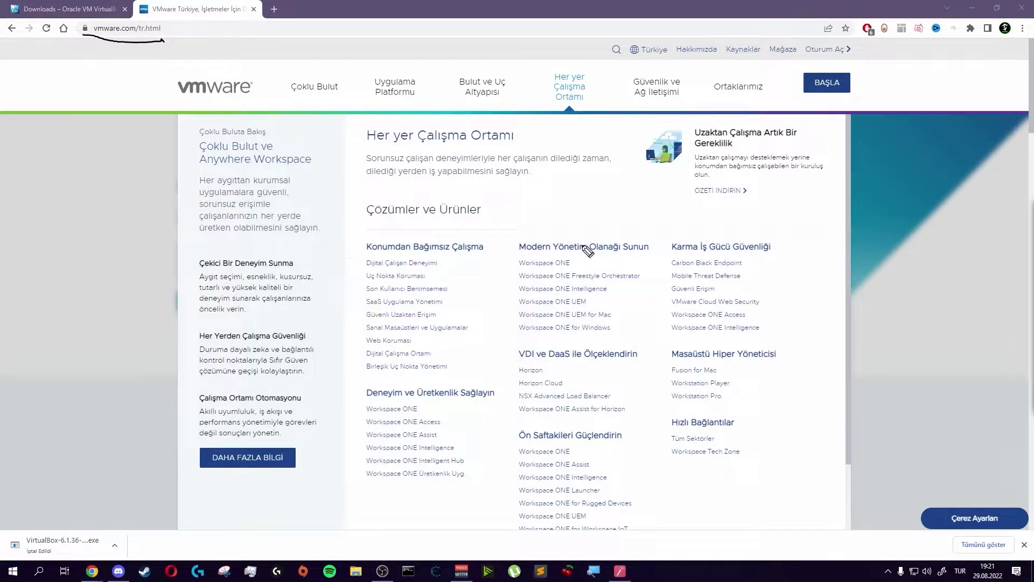
left_click_drag(523, 103, 724, 105)
left_click_drag(508, 129, 691, 132)
mouse_move(668, 402)
left_mouse_down()
mouse_move(727, 397)
mouse_move(666, 377)
mouse_move(659, 398)
left_mouse_up()
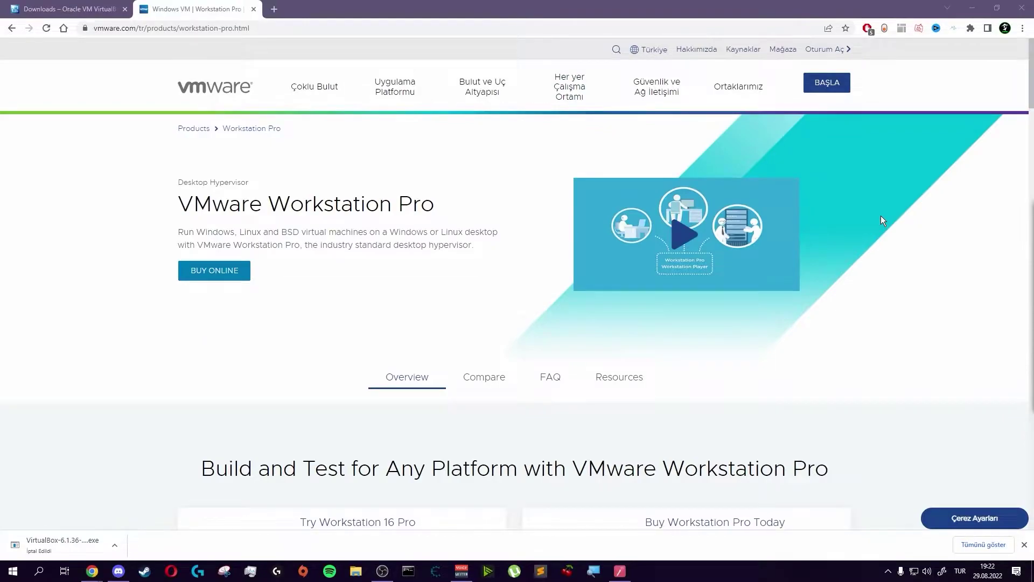
Step: Mark the trial and purchase offers for Workstation Pro with the pen and open the Workstation 16 Pro trial download page
scroll(881, 215, "down", 5)
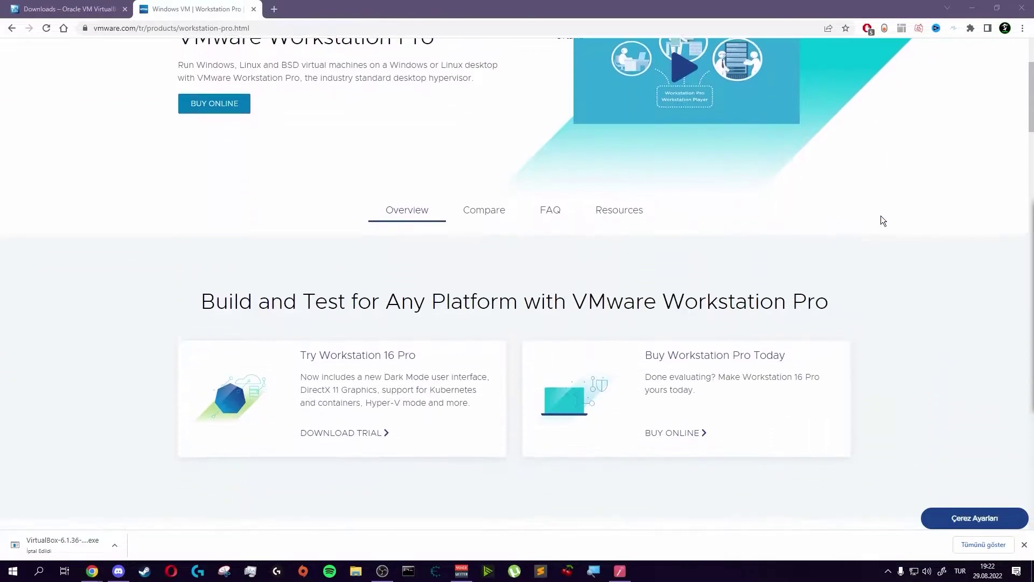
mouse_move(302, 248)
left_mouse_down()
mouse_move(286, 258)
mouse_move(293, 240)
mouse_move(350, 264)
left_mouse_up()
mouse_move(625, 257)
left_mouse_down()
mouse_move(838, 270)
mouse_move(655, 268)
mouse_move(760, 275)
left_mouse_up()
mouse_move(292, 337)
left_mouse_down()
mouse_move(418, 364)
mouse_move(354, 359)
left_mouse_up()
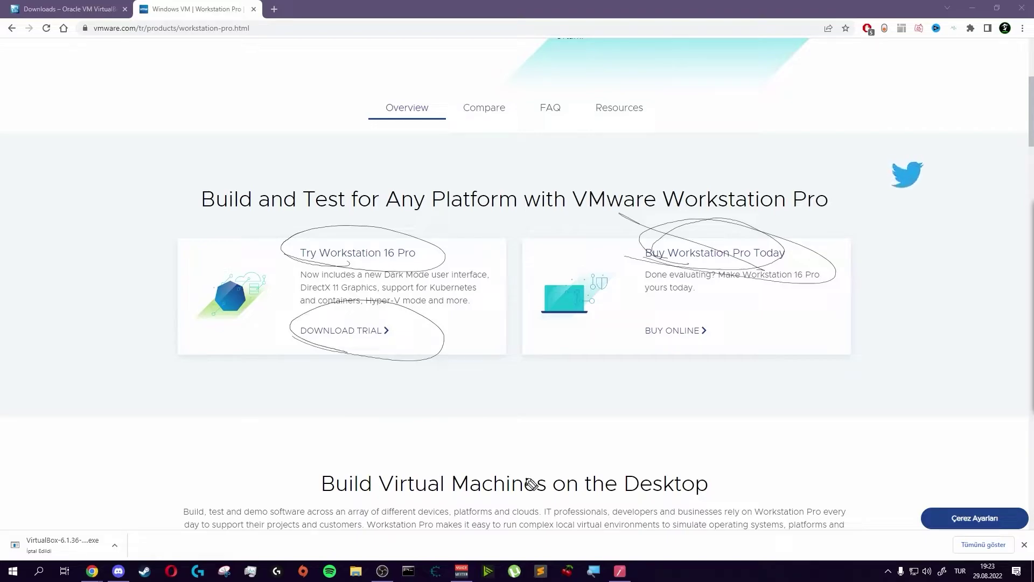
left_click(384, 331)
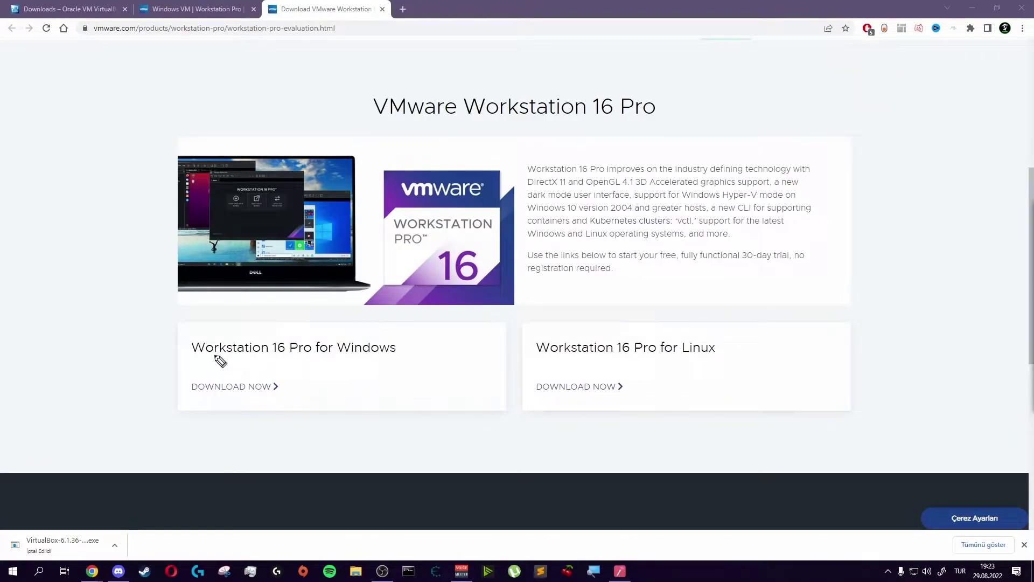
Step: Circle the Windows and Linux editions of Workstation 16 Pro and download the Windows one
mouse_move(318, 360)
left_mouse_down()
mouse_move(323, 331)
mouse_move(343, 360)
left_mouse_up()
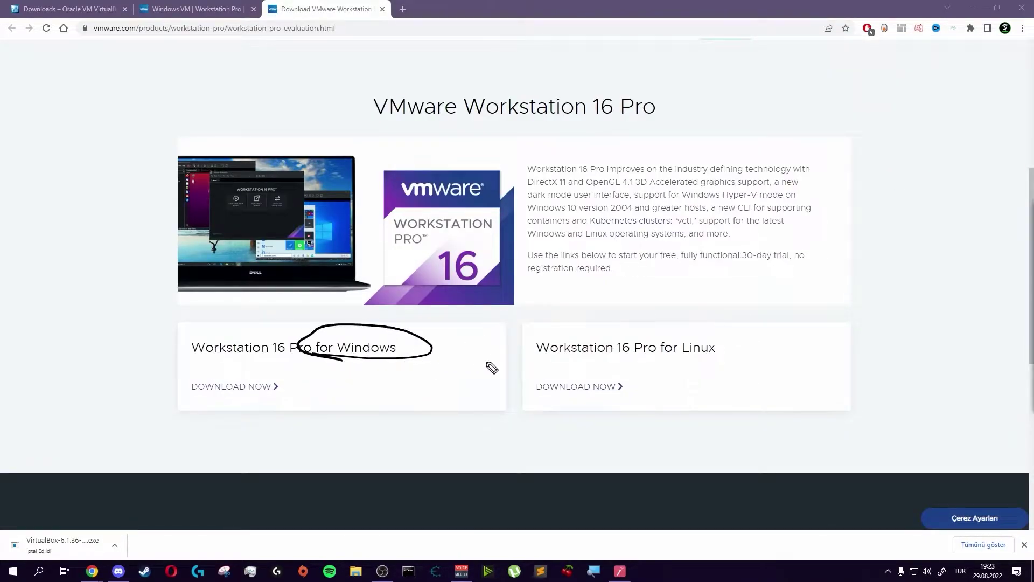
mouse_move(620, 353)
left_mouse_down()
mouse_move(623, 334)
mouse_move(649, 363)
left_mouse_up()
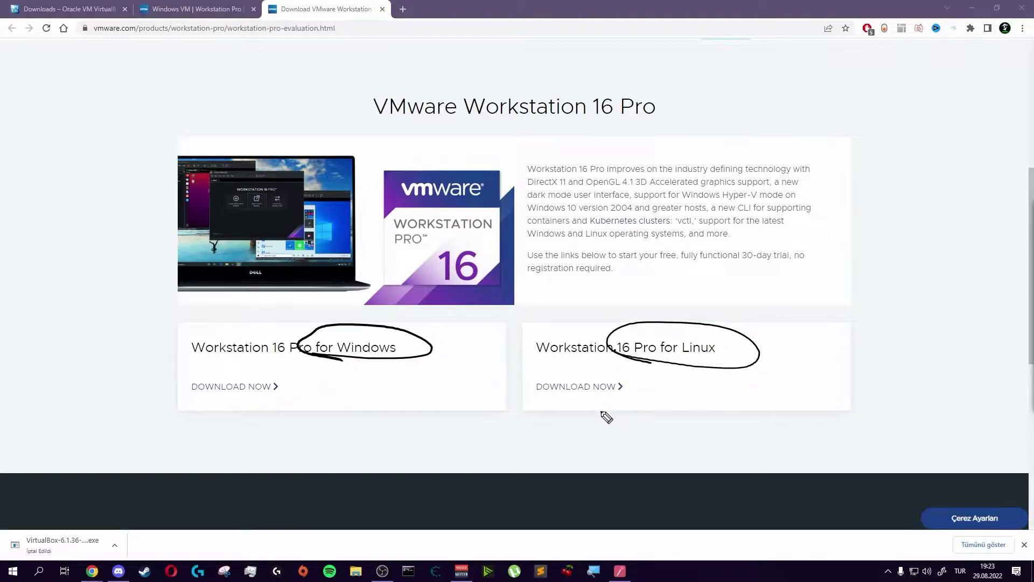
mouse_move(331, 366)
left_mouse_down()
mouse_move(295, 370)
mouse_move(309, 393)
mouse_move(186, 387)
mouse_move(178, 418)
left_mouse_up()
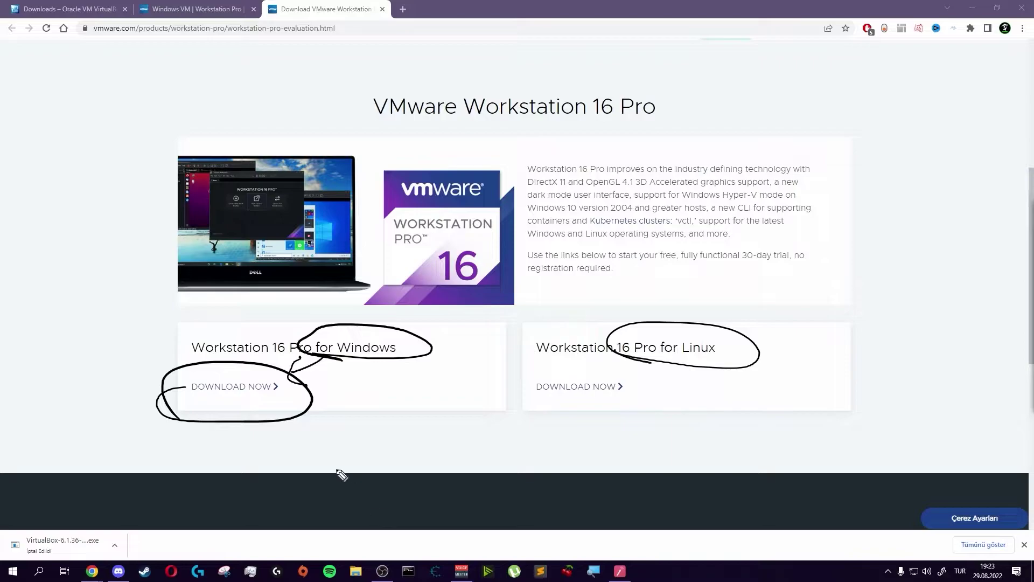
left_click(230, 394)
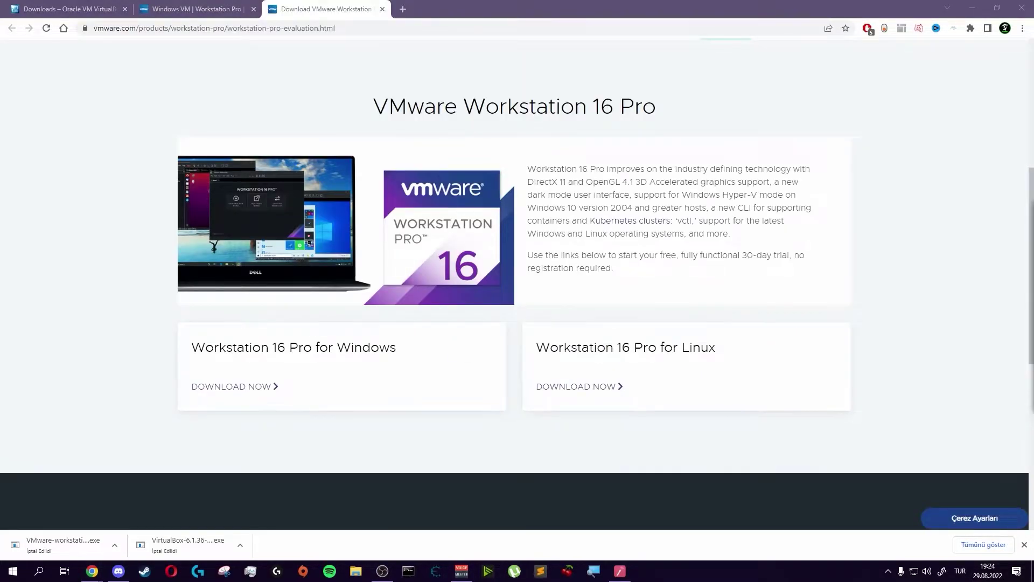
Step: Write "kali.org" on the screen with the pen and open kali.org in a new browser tab
mouse_move(209, 69)
left_mouse_down()
mouse_move(211, 106)
mouse_move(266, 100)
left_mouse_up()
mouse_move(255, 76)
left_mouse_down()
mouse_move(327, 86)
mouse_move(318, 113)
left_mouse_up()
left_click(403, 8)
type("kali")
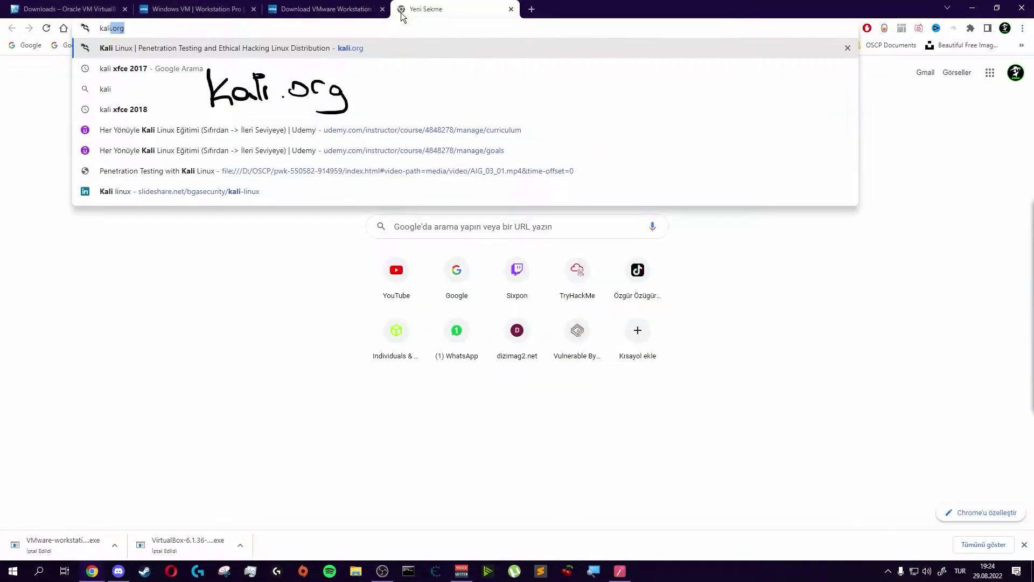
key("Return")
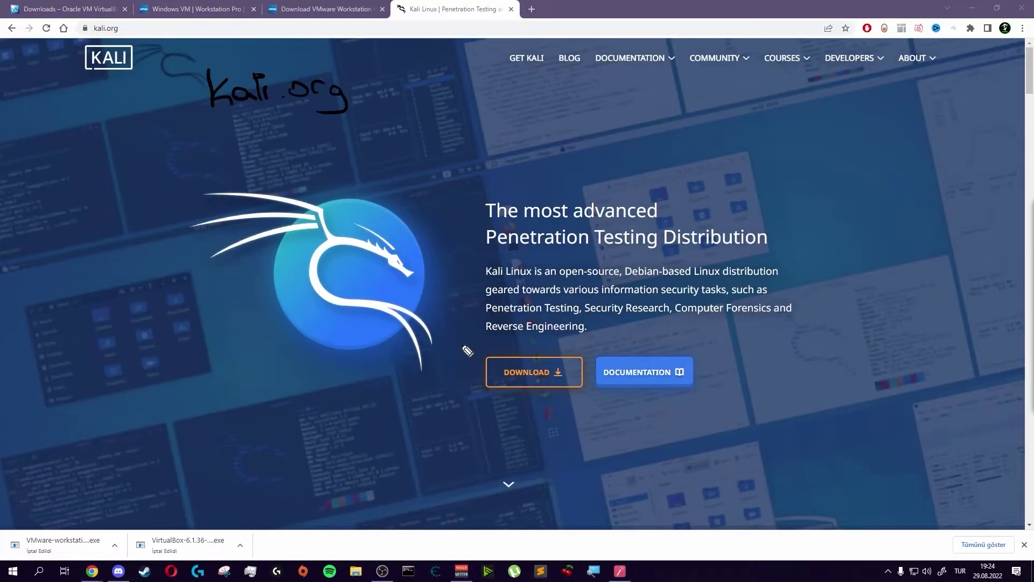
Step: Mark the Kali download link and the Virtual Machines platform with the pen, and open the Virtual Machines images section
mouse_move(439, 328)
left_mouse_down()
mouse_move(482, 351)
mouse_move(459, 372)
mouse_move(482, 327)
mouse_move(466, 377)
mouse_move(561, 354)
mouse_move(512, 397)
left_mouse_up()
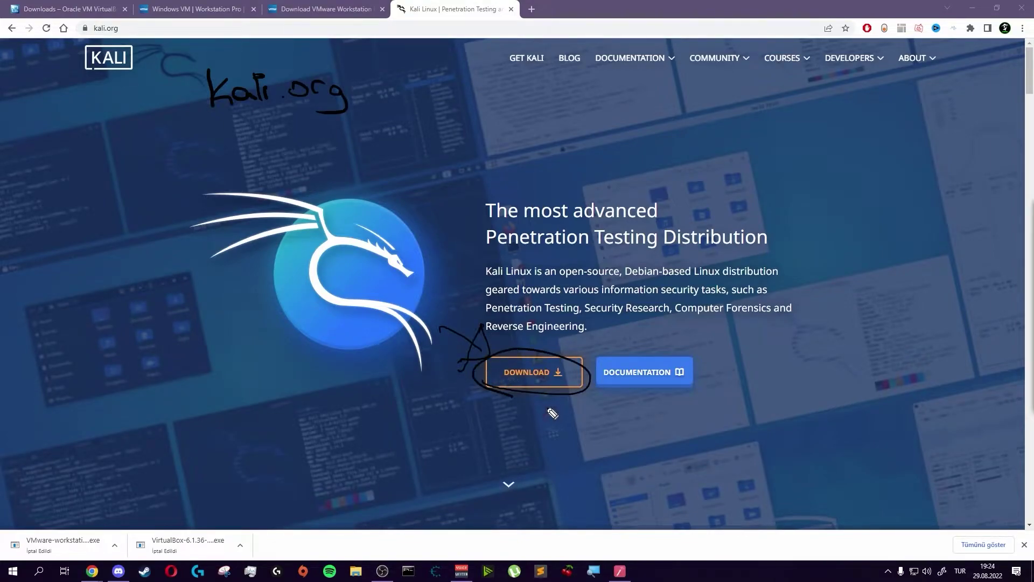
mouse_move(438, 95)
left_mouse_down()
mouse_move(481, 65)
mouse_move(498, 83)
mouse_move(562, 76)
mouse_move(490, 74)
left_mouse_up()
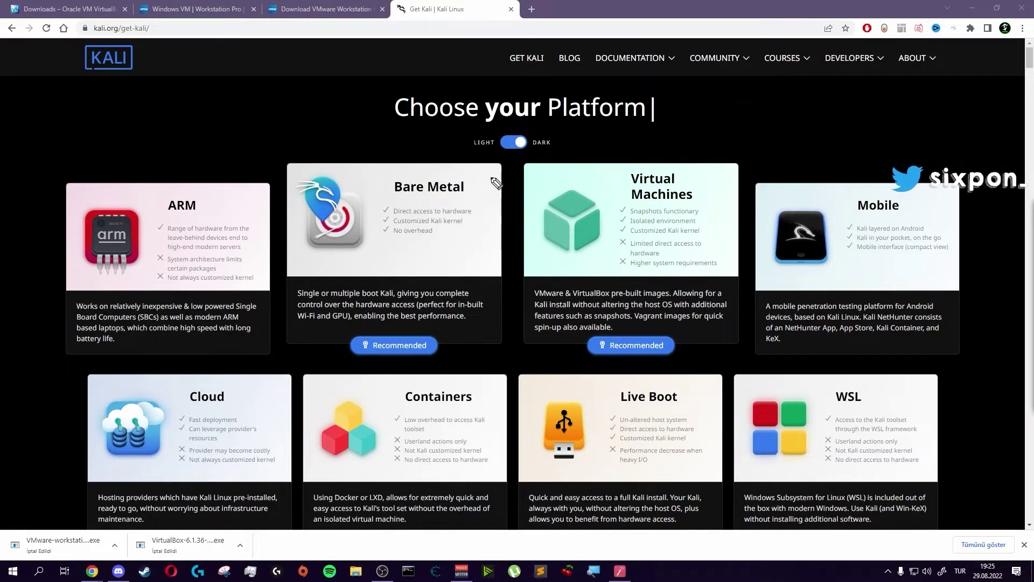
mouse_move(580, 176)
left_mouse_down()
mouse_move(540, 198)
mouse_move(587, 207)
left_mouse_up()
mouse_move(625, 178)
left_mouse_down()
mouse_move(716, 210)
mouse_move(609, 183)
left_mouse_up()
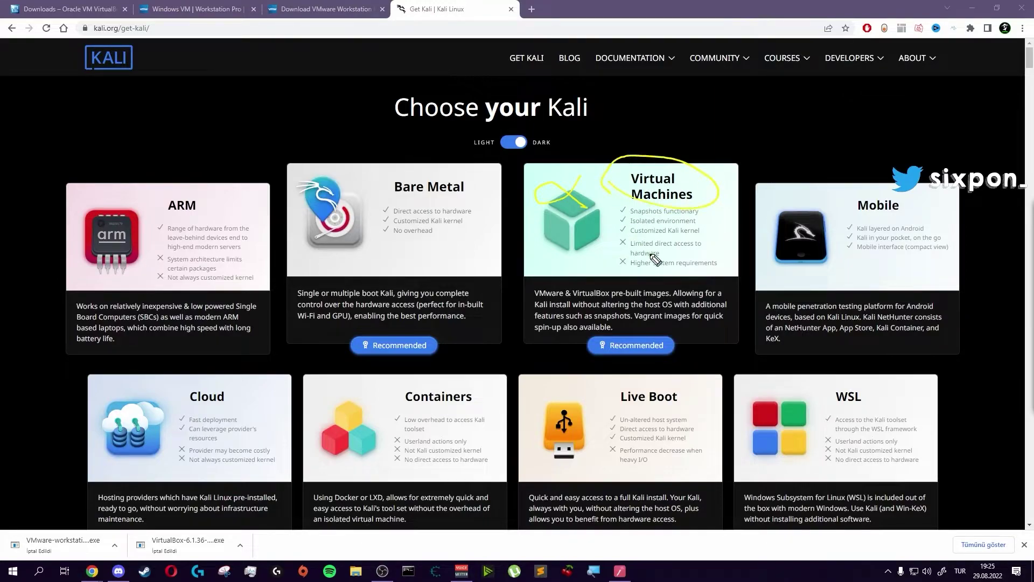
left_click(733, 224)
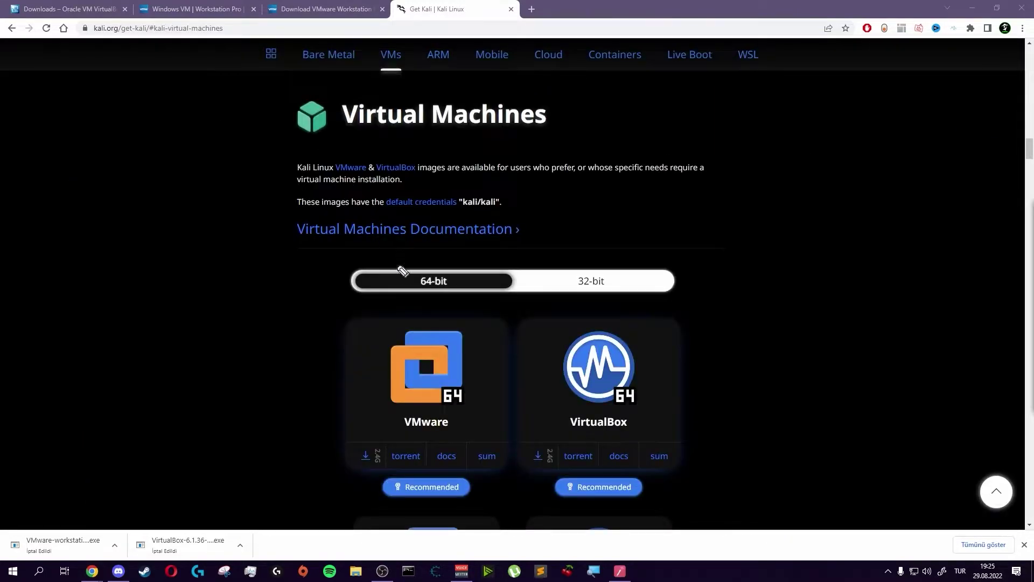
Step: Mark the 64-bit and 32-bit options, the VirtualBox image's torrent and direct downloads, and the default credentials with the pen
mouse_move(403, 286)
left_mouse_down()
mouse_move(398, 267)
mouse_move(422, 294)
left_mouse_up()
mouse_move(588, 295)
left_mouse_down()
mouse_move(626, 290)
mouse_move(594, 300)
left_mouse_up()
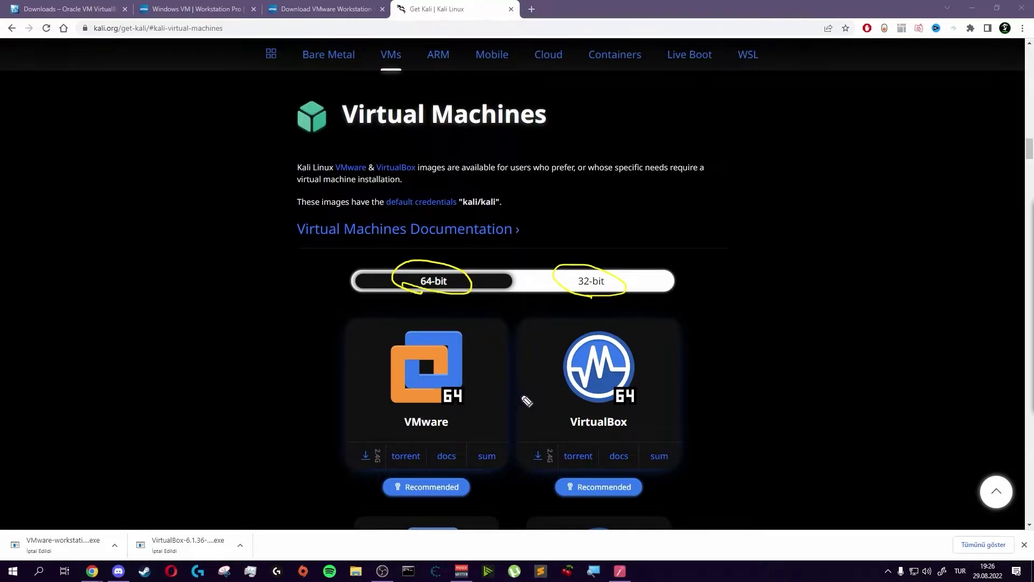
mouse_move(569, 444)
left_mouse_down()
mouse_move(560, 470)
mouse_move(580, 449)
mouse_move(589, 478)
left_mouse_up()
mouse_move(531, 452)
left_mouse_down()
mouse_move(523, 464)
mouse_move(545, 442)
left_mouse_up()
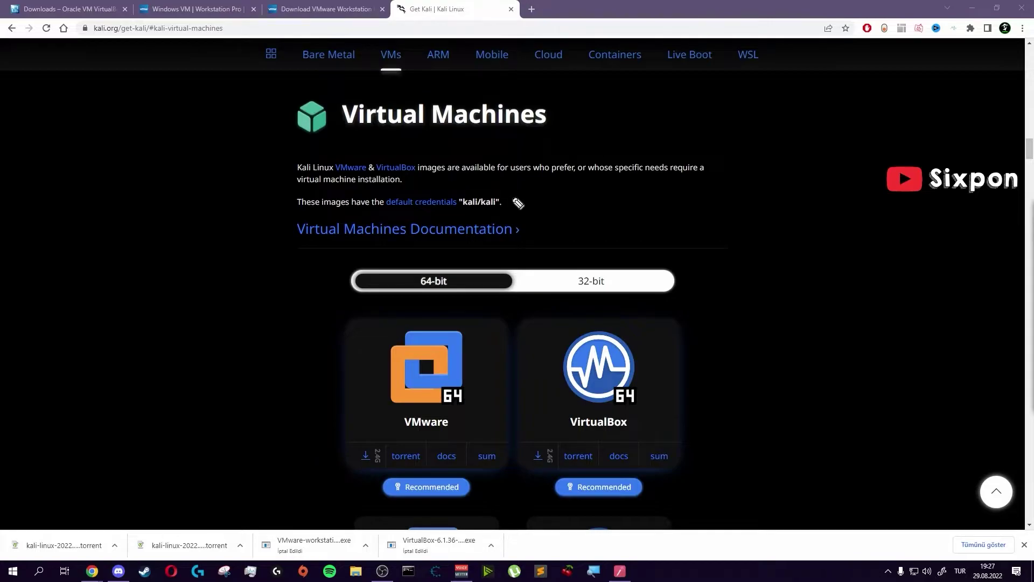
mouse_move(445, 207)
left_mouse_down()
mouse_move(510, 200)
mouse_move(475, 205)
mouse_move(473, 214)
mouse_move(502, 217)
left_mouse_up()
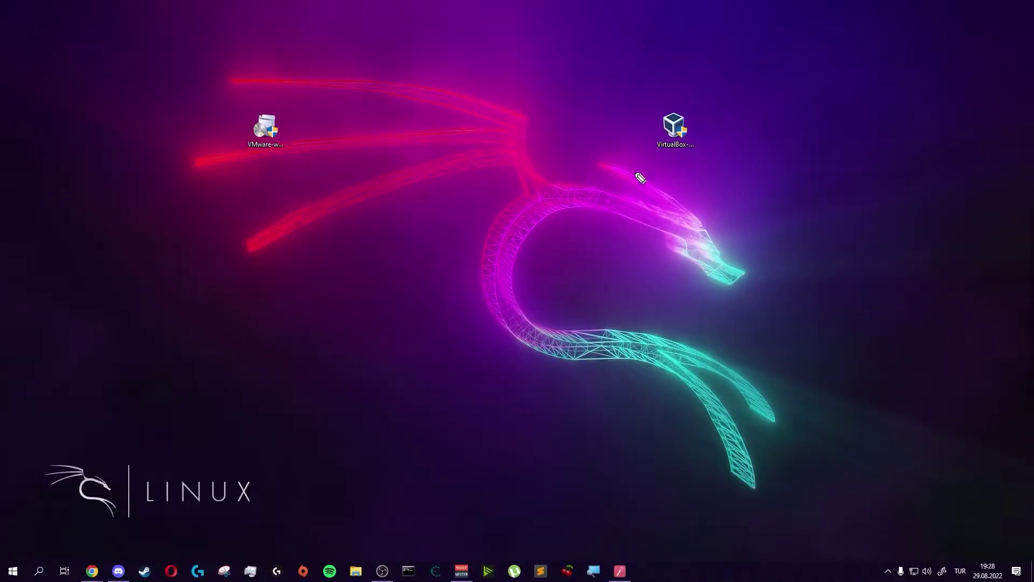
Step: Install VirtualBox 6.1.36 to E:\Virtualbox\ with only Start menu entries, accepting the network warning, and launch it without restarting the system
mouse_move(660, 156)
left_mouse_down()
mouse_move(628, 122)
mouse_move(664, 151)
left_mouse_up()
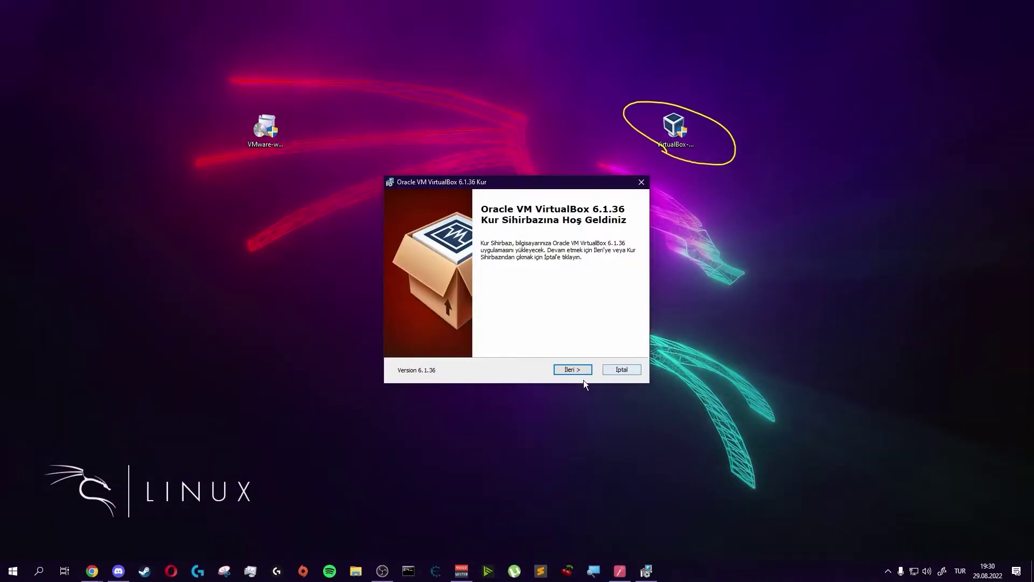
left_click(573, 369)
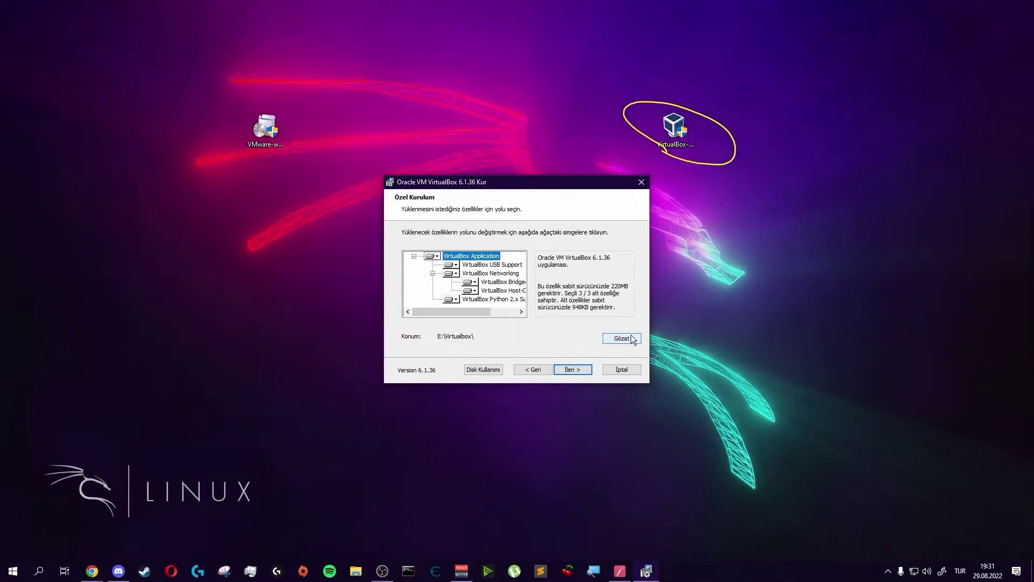
left_click(574, 369)
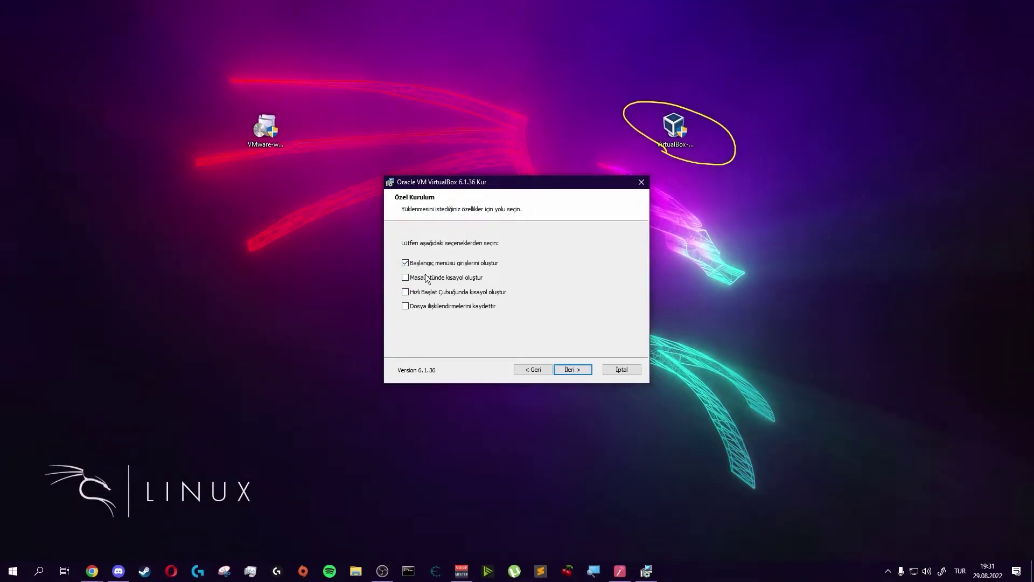
left_click(571, 370)
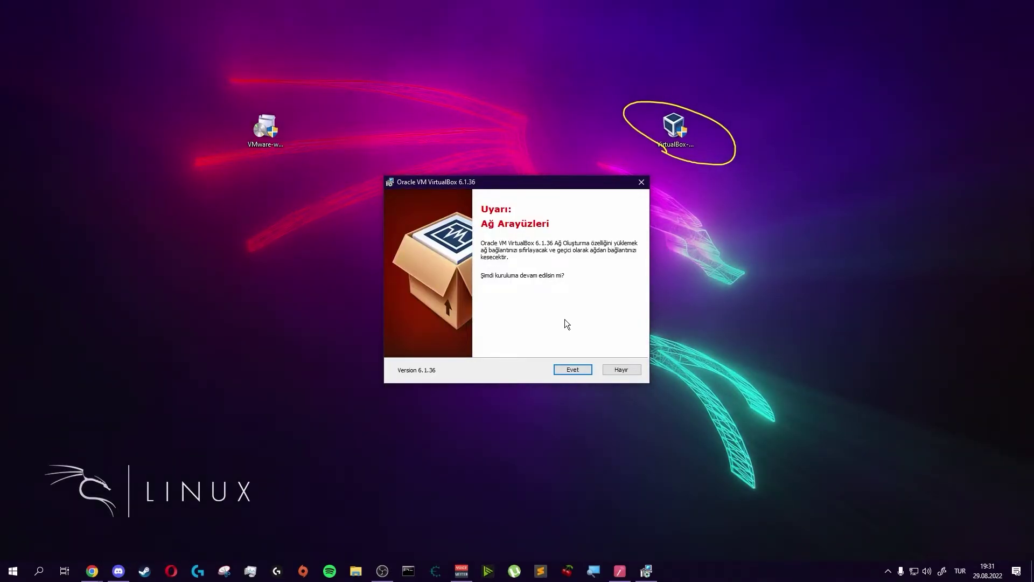
left_click(573, 370)
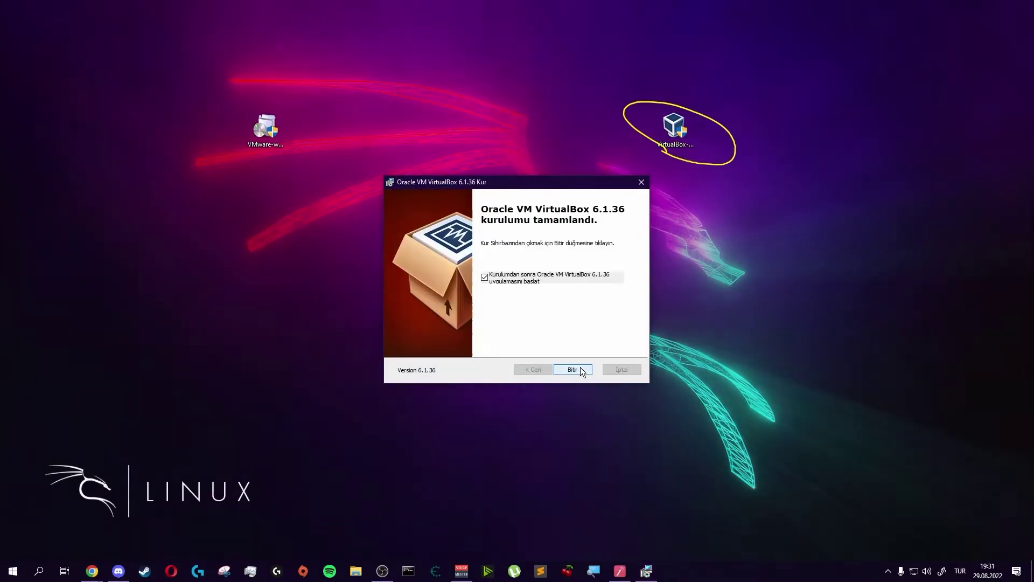
left_click(578, 369)
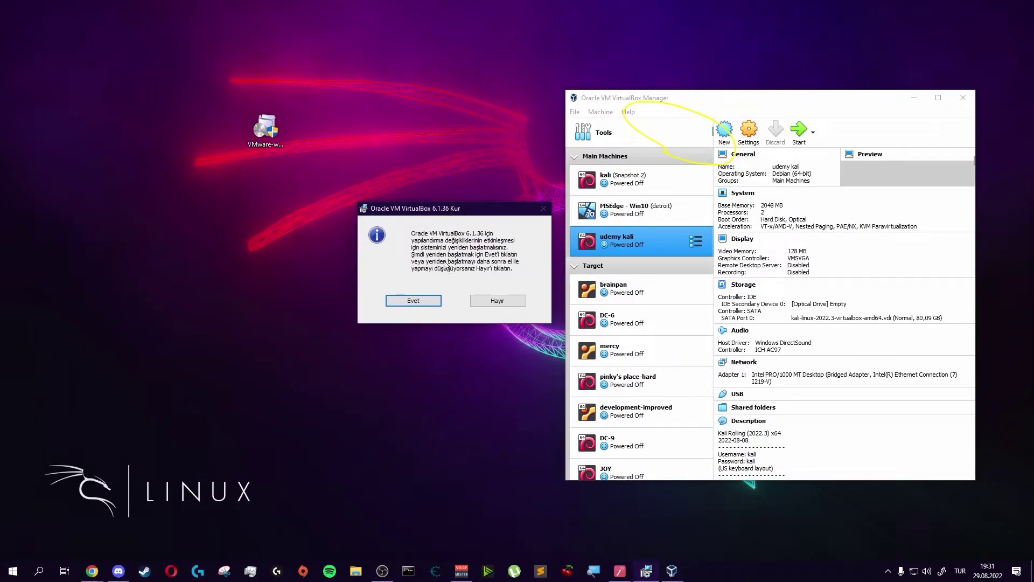
left_click(499, 302)
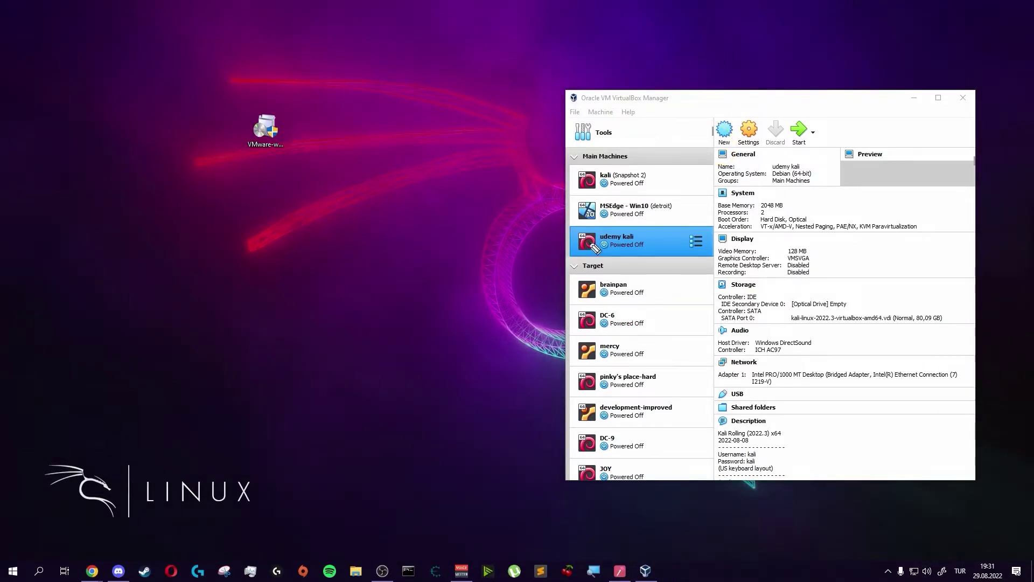
Step: Trace down the list of virtual machines in VirtualBox Manager with the screen pen and clear the stroke
left_click_drag(629, 162, 634, 477)
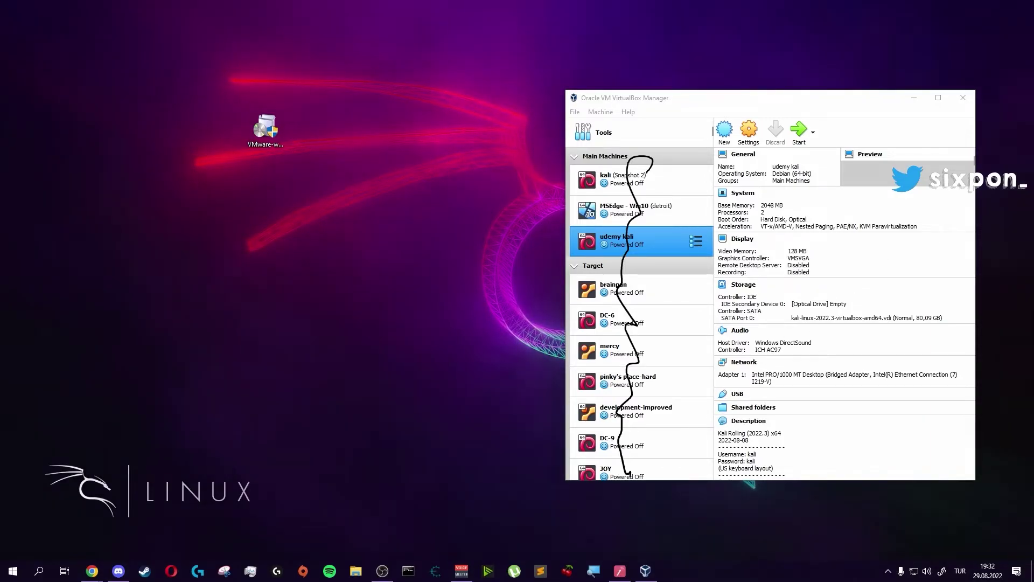
key("Escape")
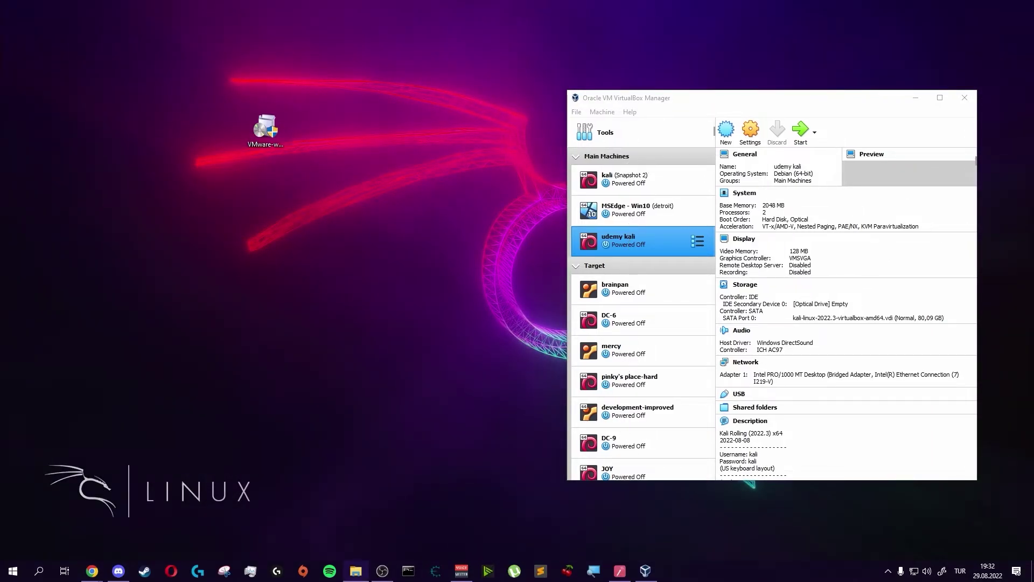
Step: Switch to File Explorer and open the kali-linux-2022.3-virtualbox-amd64-7z folder in Torrent indirilenler on drive E
key("super+e")
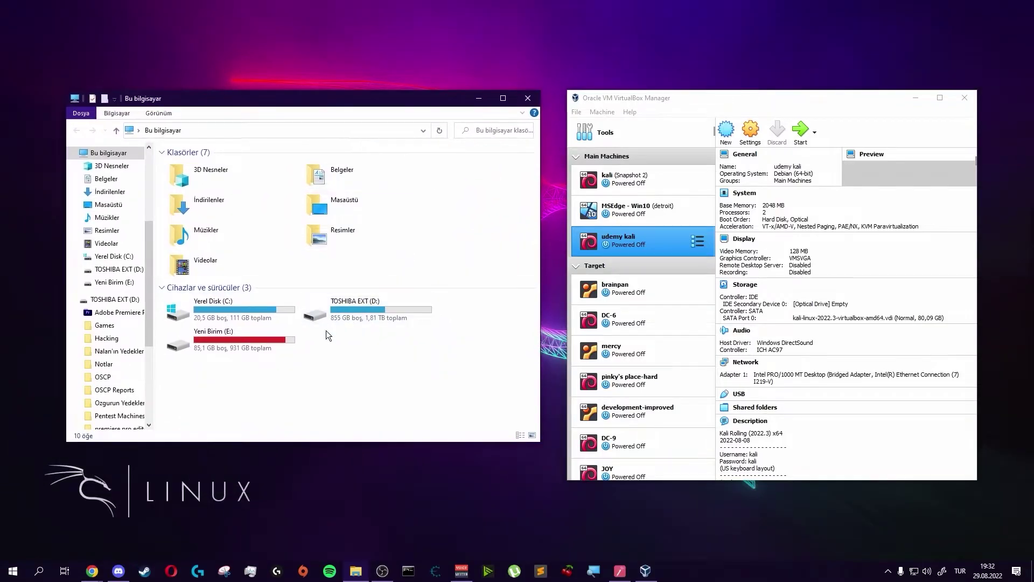
double_click(266, 340)
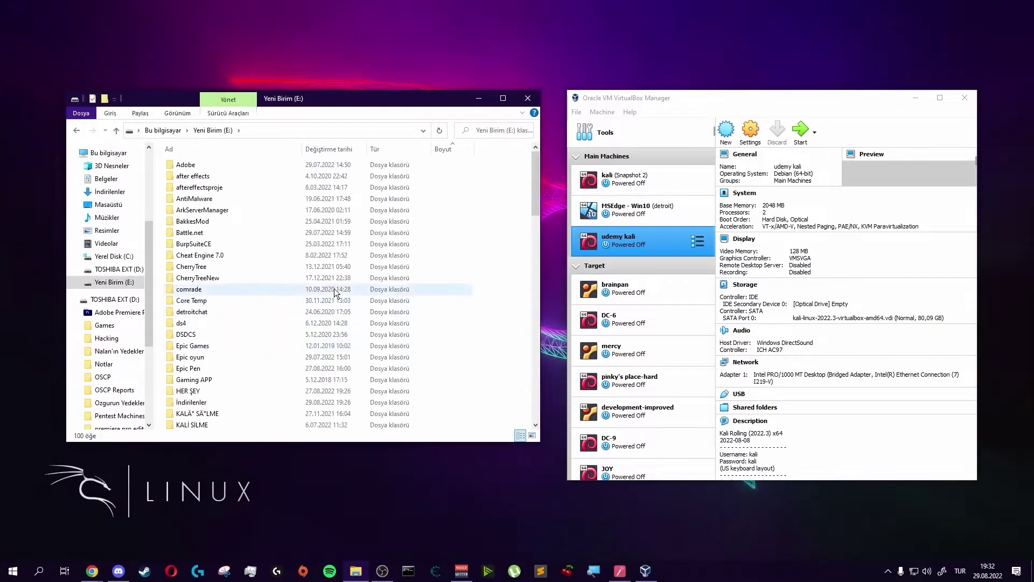
double_click(335, 294)
double_click(250, 167)
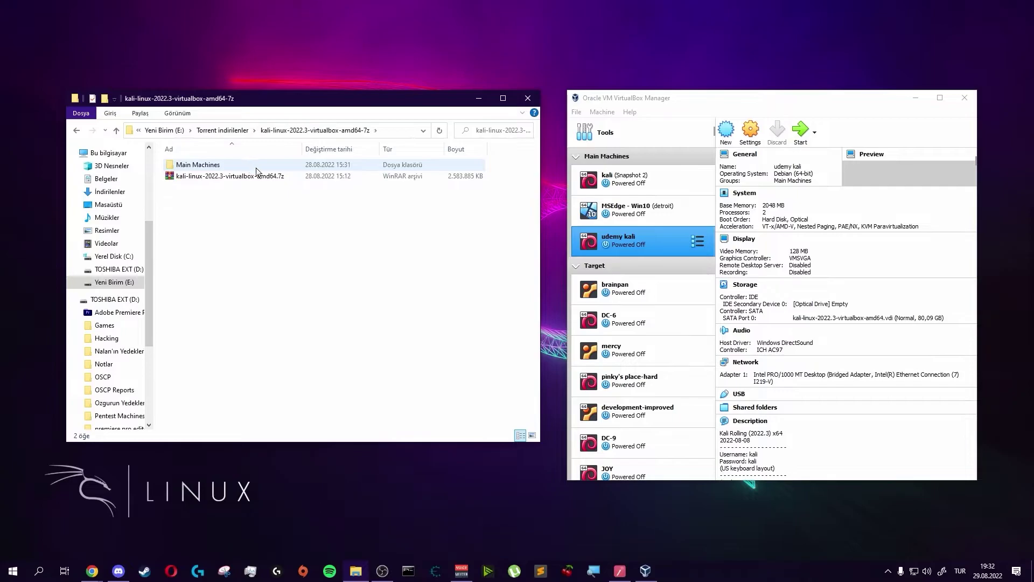
Step: Extract the kali-linux-2022.3-virtualbox-amd64.7z archive with WinRAR in its current folder
left_click(244, 176)
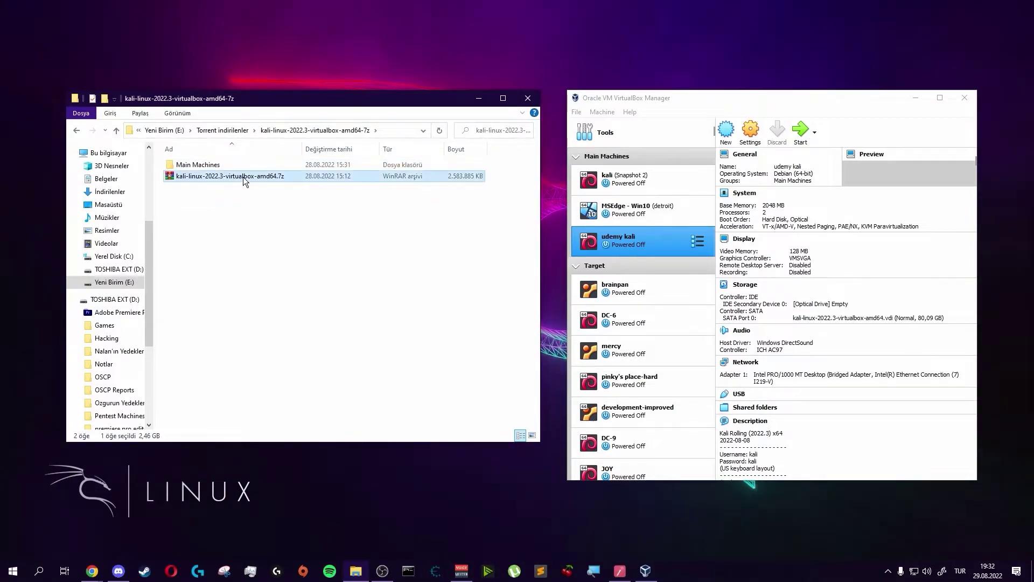
double_click(277, 176)
right_click(278, 176)
left_click(272, 238)
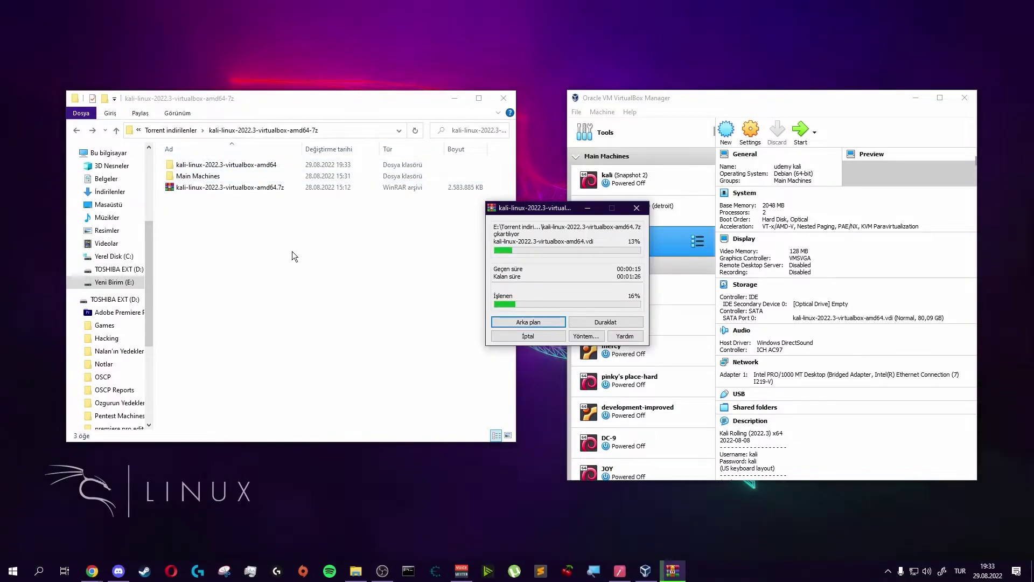
Step: Look at the VMware image's archive and its extraction options in kali-linux-2022.3-vmware-amd64-7z, return to the VirtualBox image folder and minimize File Explorer
left_click(180, 205)
left_click(76, 130)
double_click(250, 178)
left_click(250, 175)
right_click(252, 177)
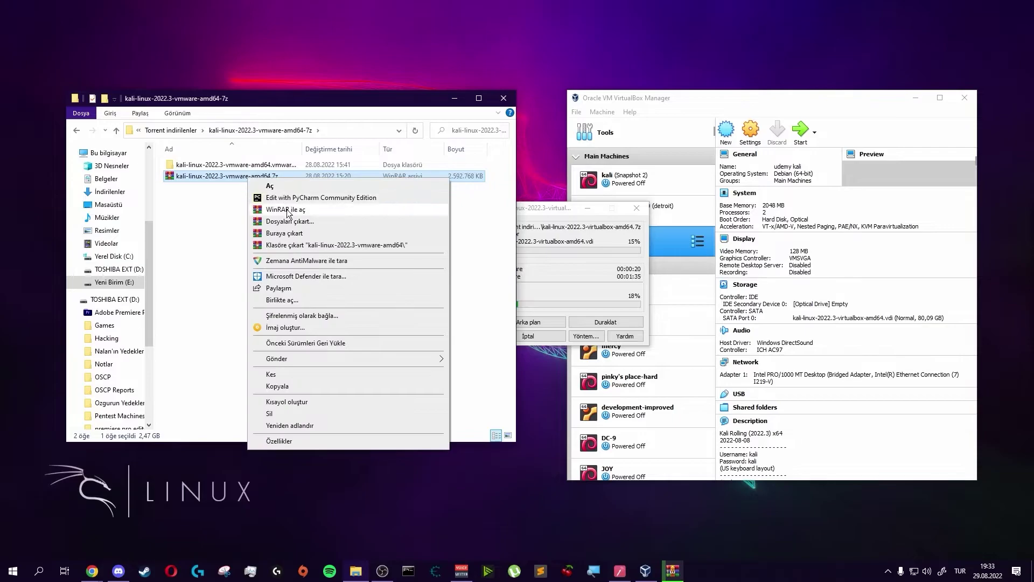
left_click(218, 236)
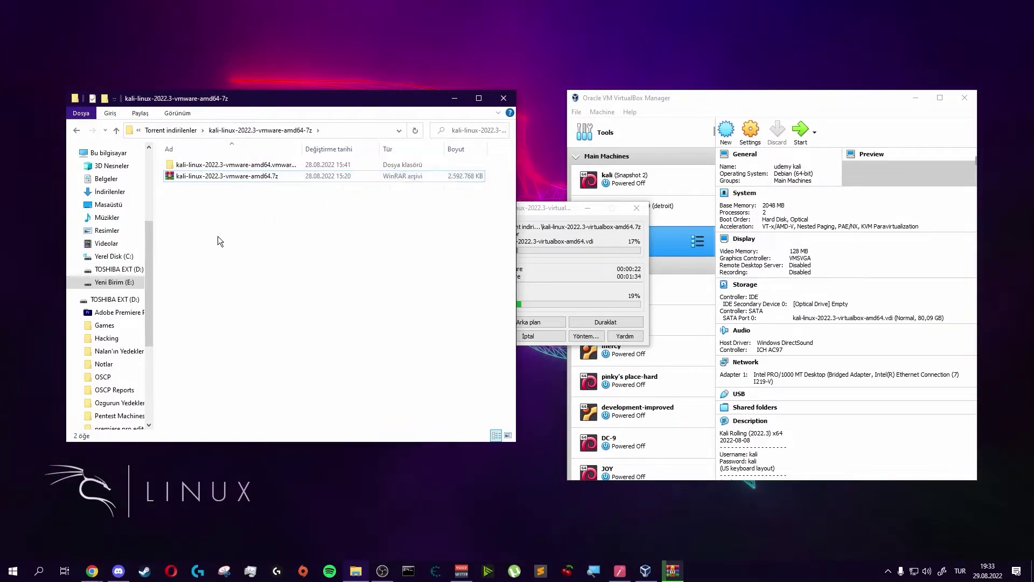
left_click(259, 177)
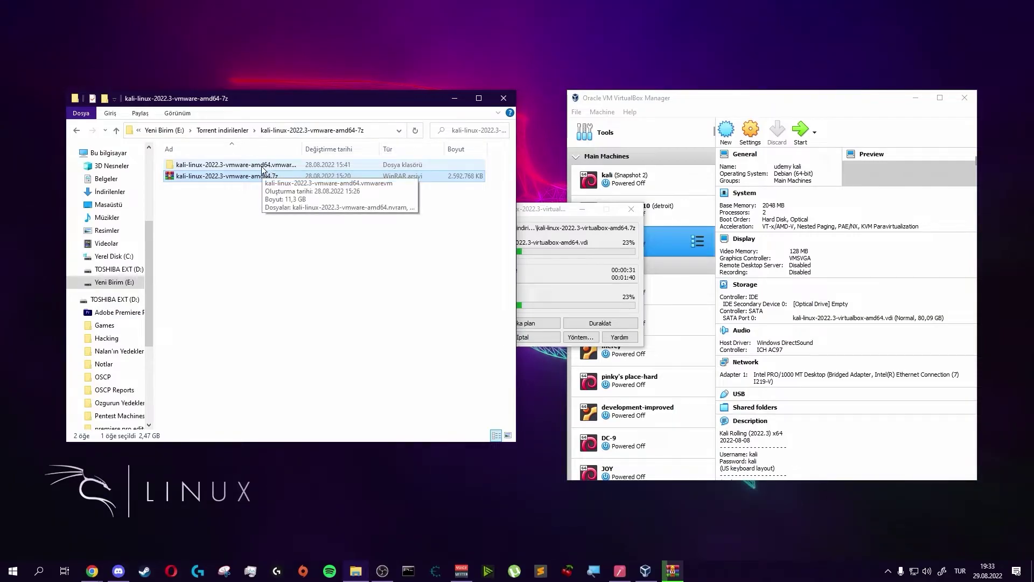
left_click(79, 131)
double_click(254, 165)
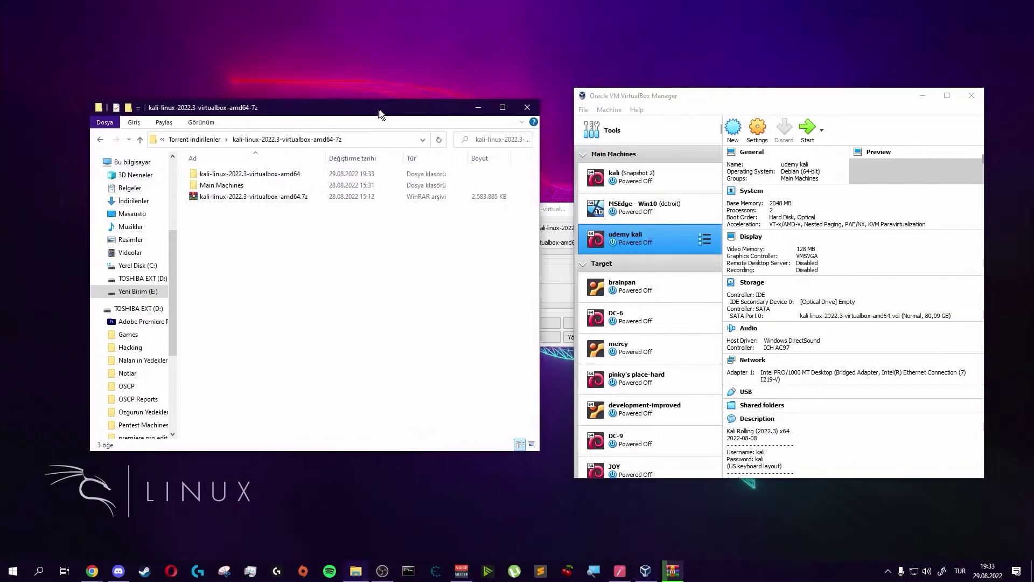
left_click(454, 98)
Step: Run the VMware Workstation Pro 16 setup with Enhanced Keyboard Driver and console tools in the system PATH, and decline the restart
left_click(270, 131)
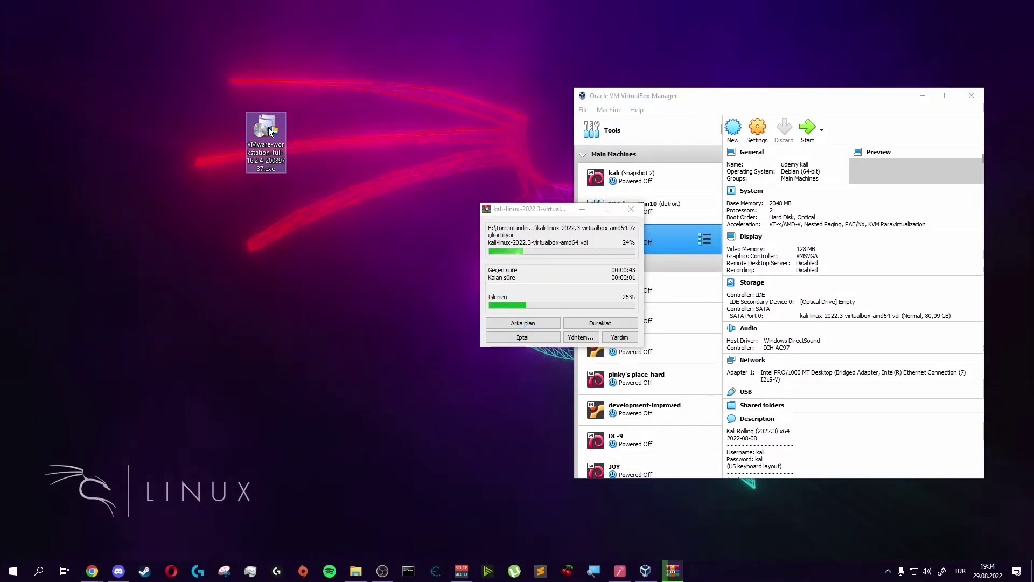
double_click(270, 131)
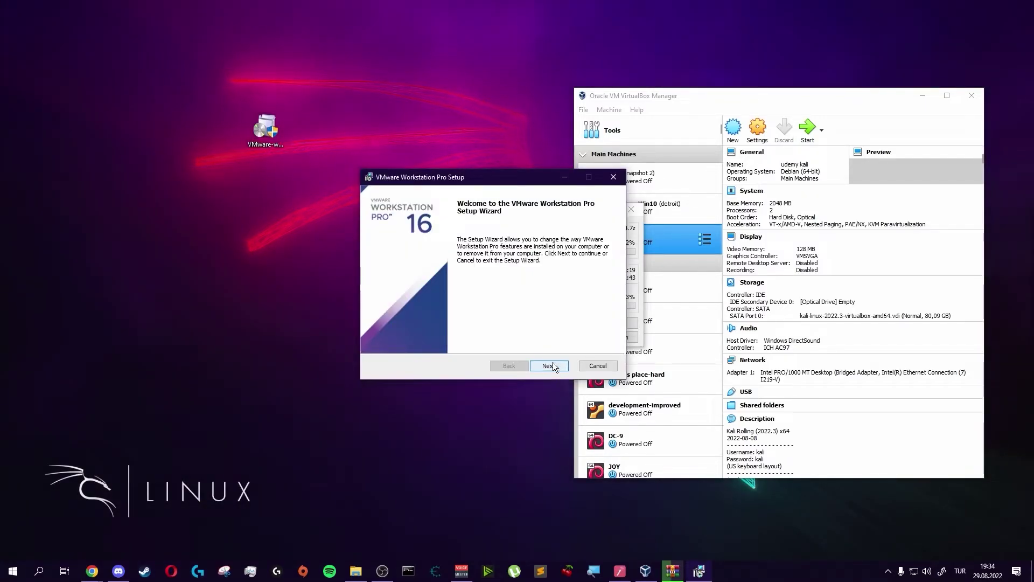
left_click(550, 366)
left_click(427, 234)
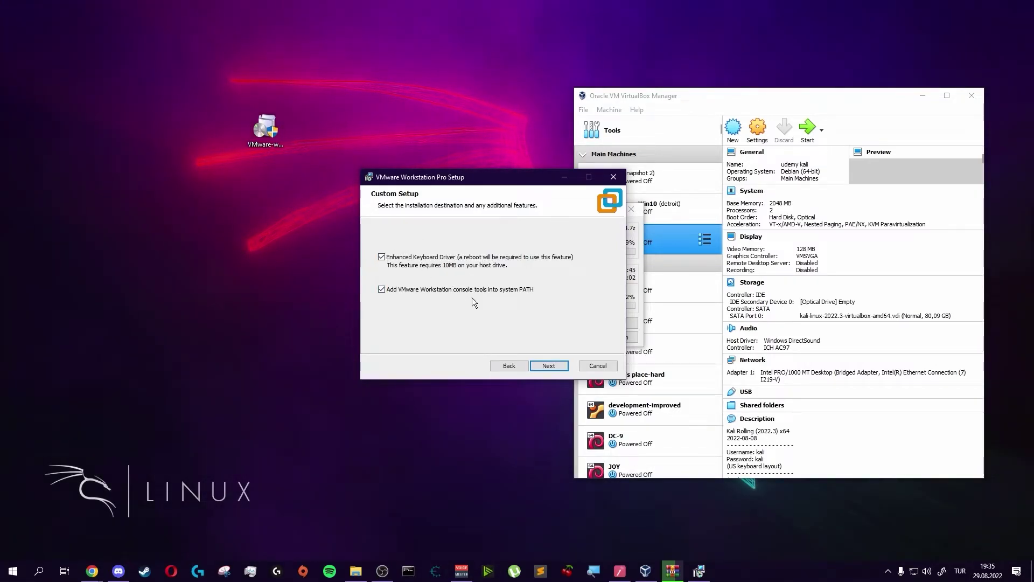
left_click(548, 366)
left_click(551, 364)
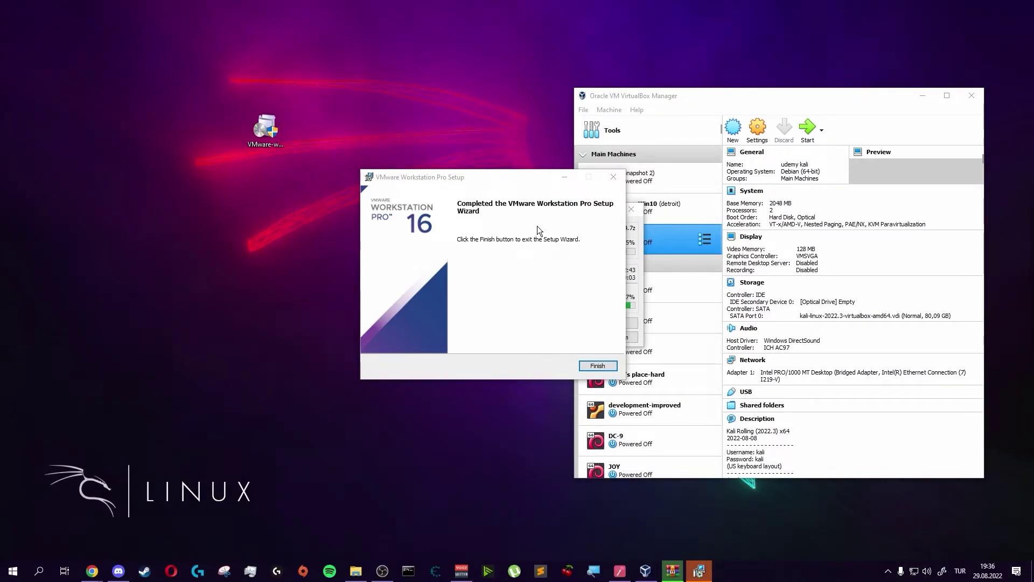
left_click(599, 368)
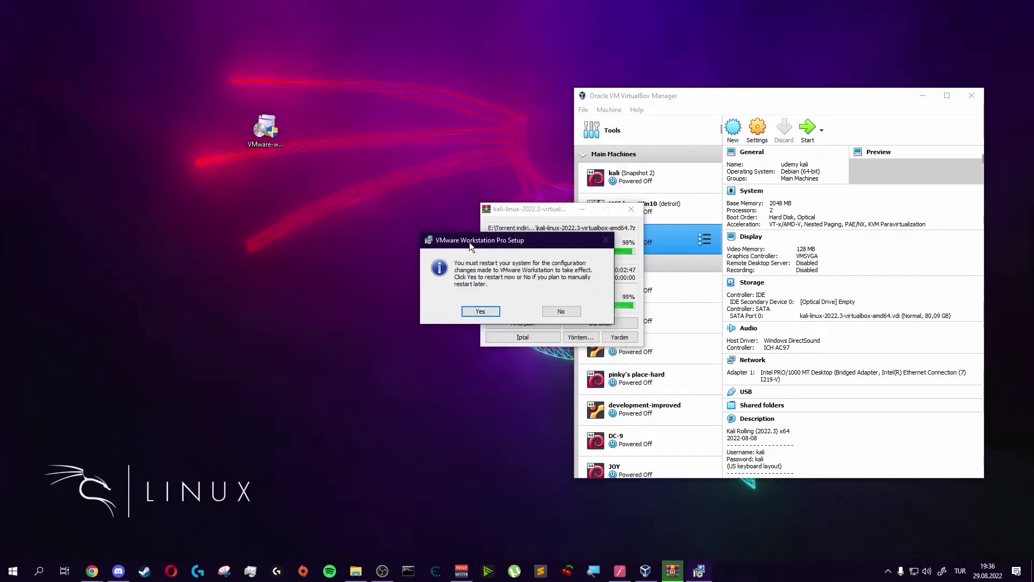
left_click_drag(470, 246, 310, 219)
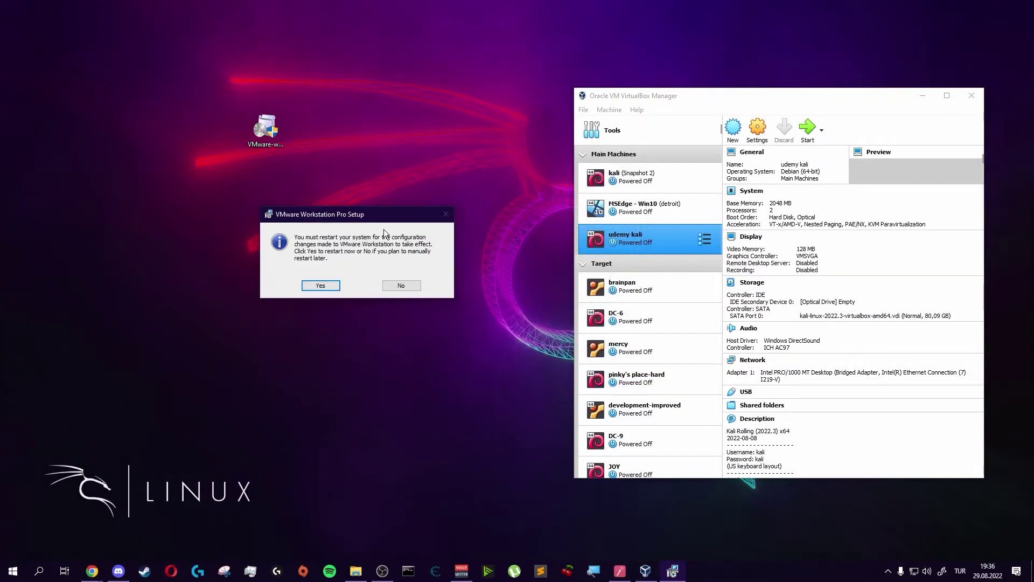
left_click(404, 285)
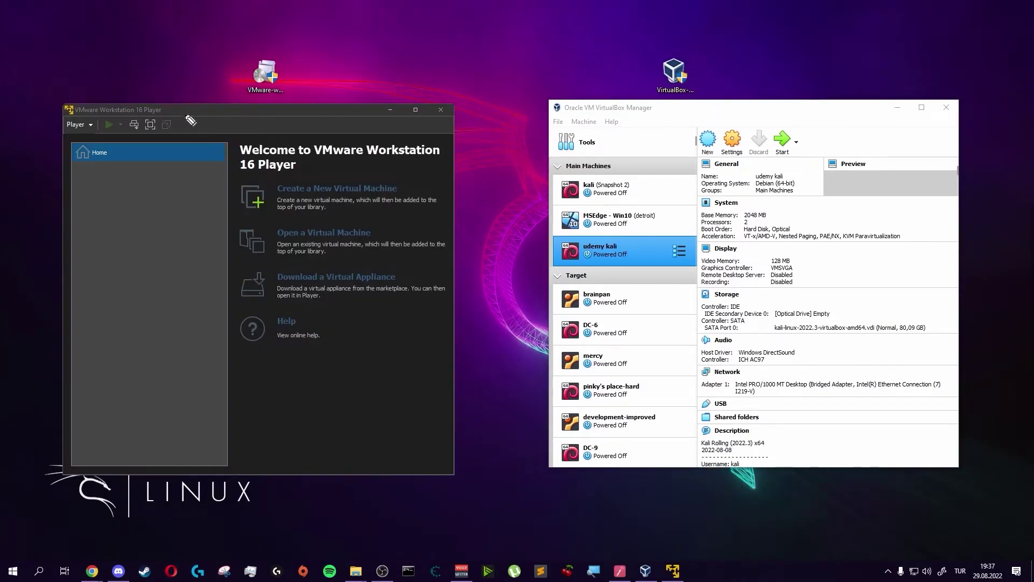
Step: Mark the tops of the VMware Player and VirtualBox Manager windows with the screen pen and clear the strokes
left_click_drag(191, 121, 200, 124)
left_click_drag(551, 107, 635, 115)
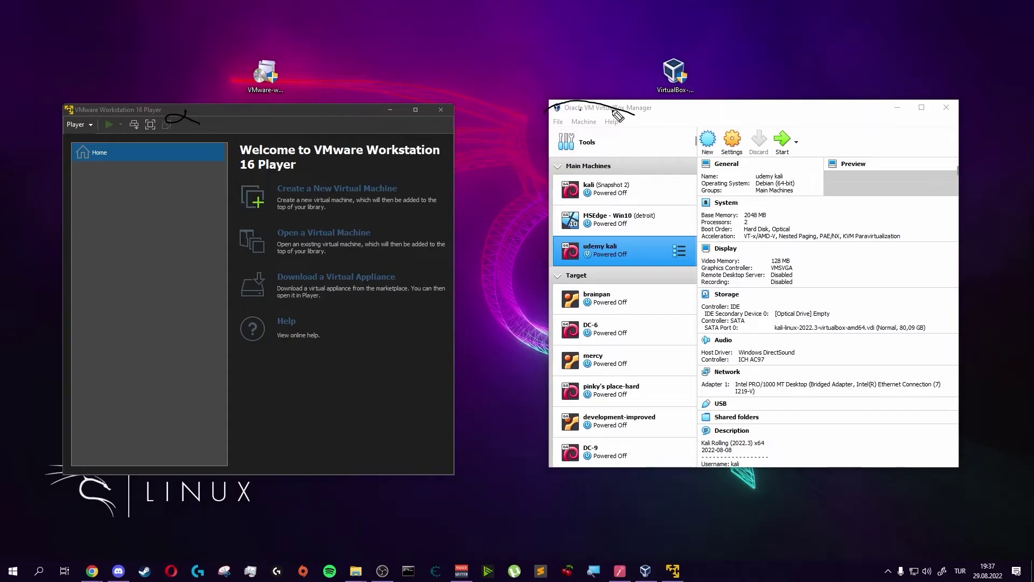
key("Escape")
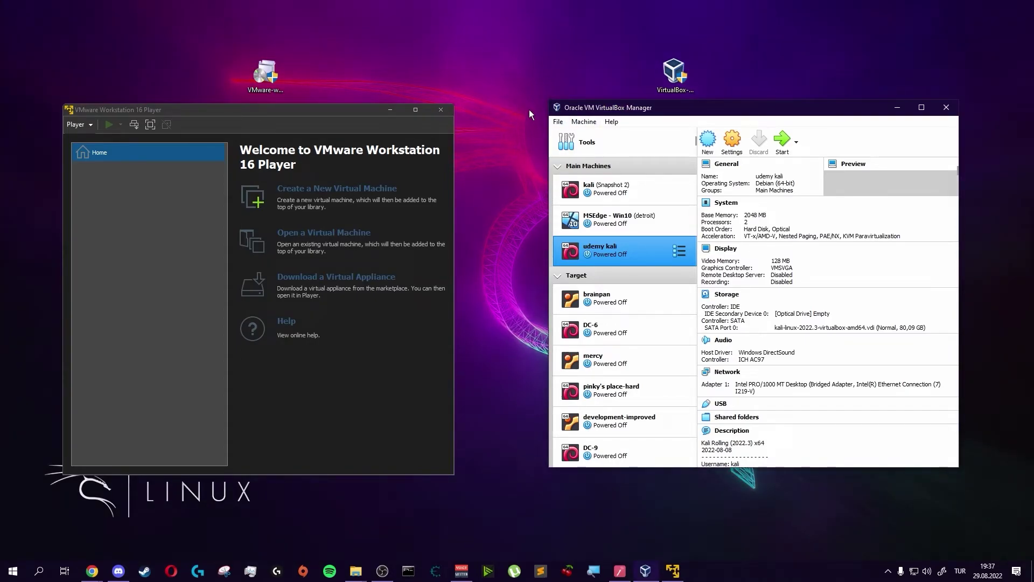
Step: Start adding an existing machine in VirtualBox and browse on drive E to Torrent indirilenler\kali-linux-2022.3-virtualbox-amd64-7z\kali-linux-2022.3-virtualbox-amd64
left_click(586, 125)
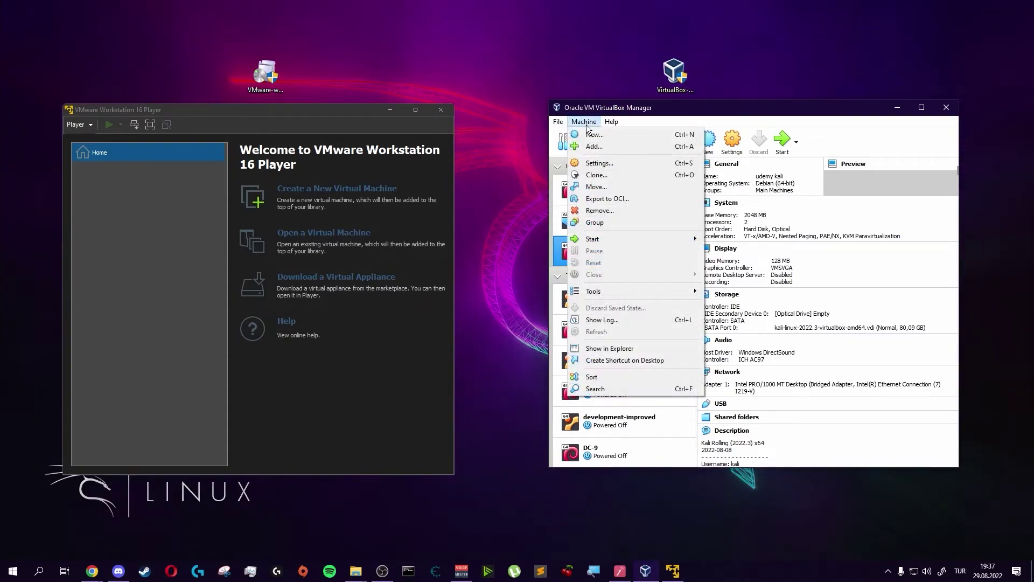
left_click(586, 146)
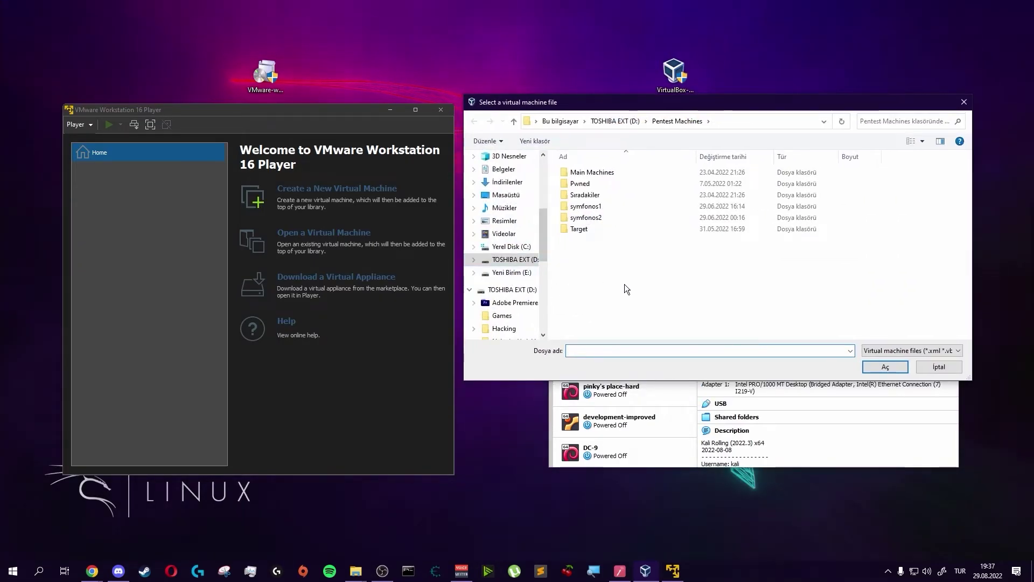
left_click(512, 273)
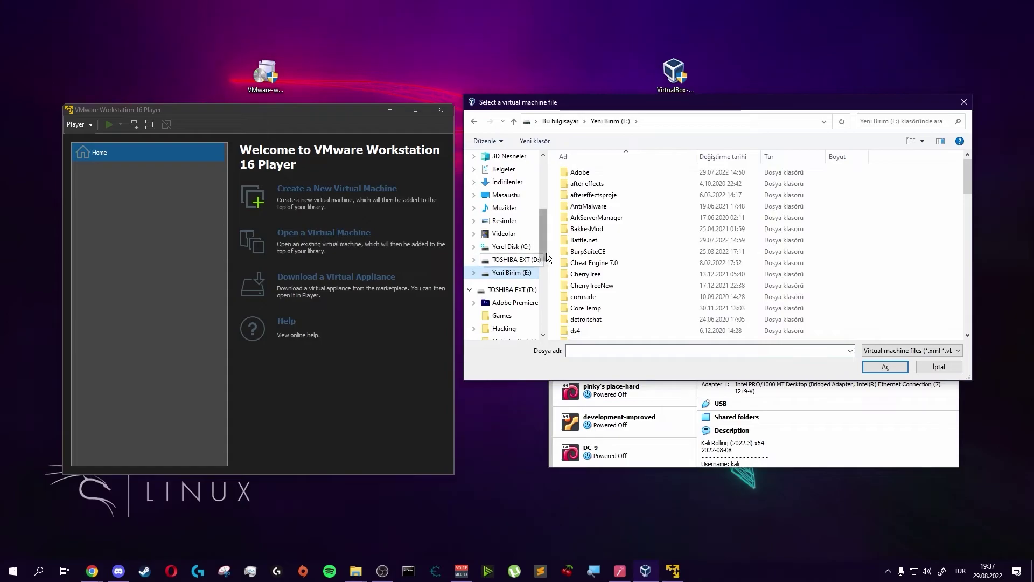
scroll(625, 237, "down", 8)
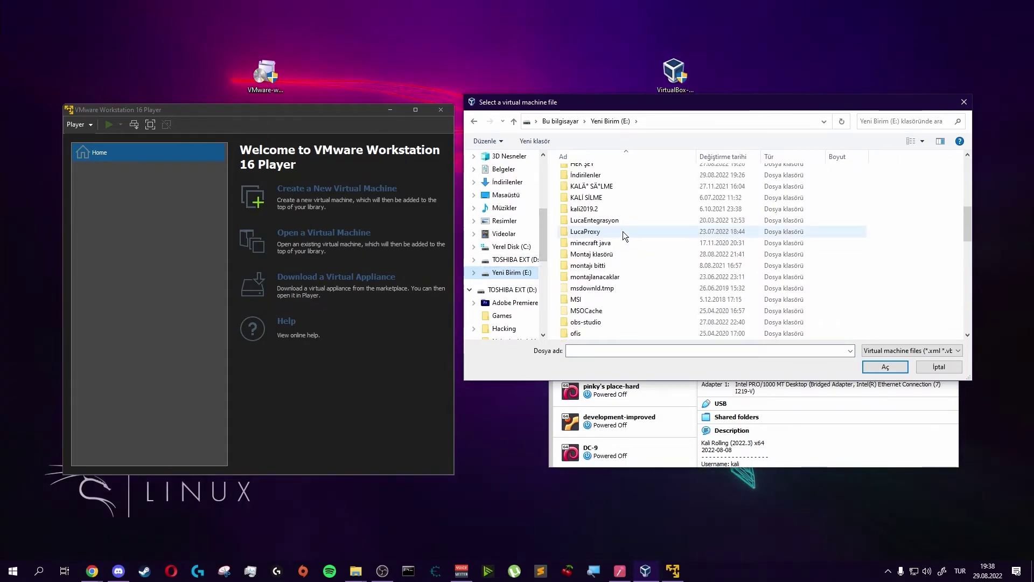
scroll(623, 231, "down", 5)
double_click(609, 236)
double_click(625, 172)
double_click(634, 172)
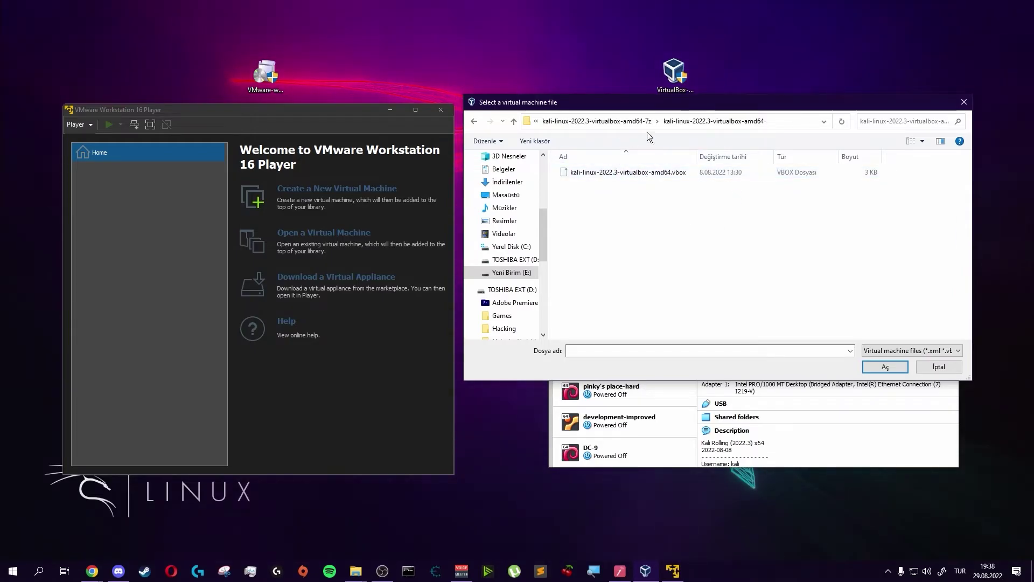
Step: Check the accepted file types, try to add kali-linux-2022.3-virtualbox-amd64.vbox as a virtual machine, and dismiss the message
left_click(881, 351)
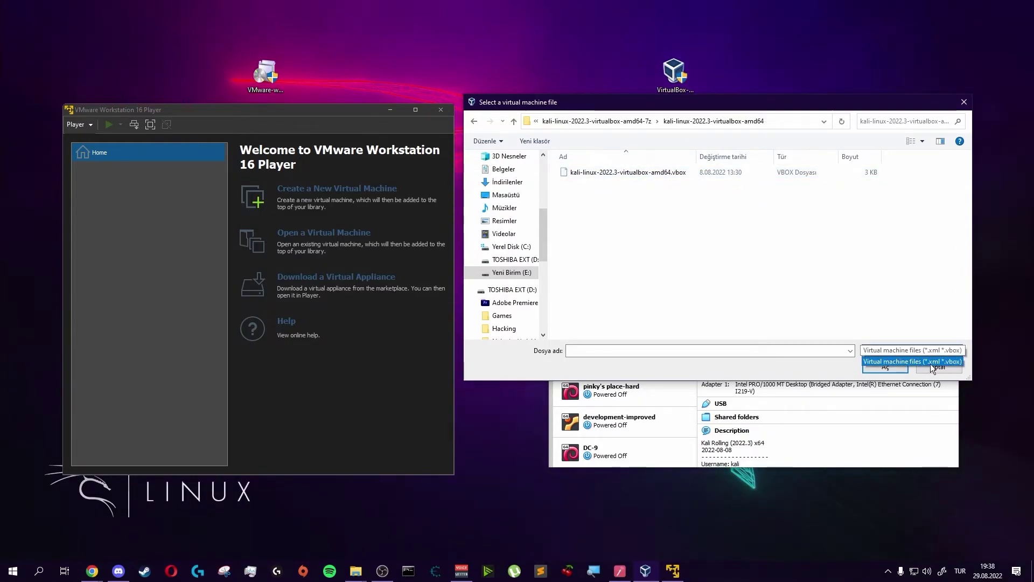
left_click(781, 242)
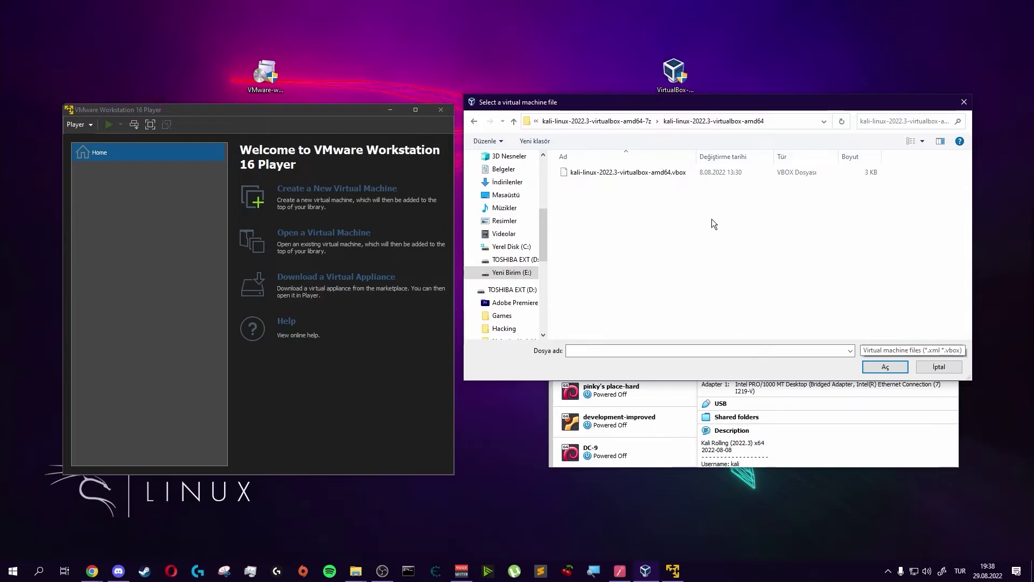
left_click(648, 173)
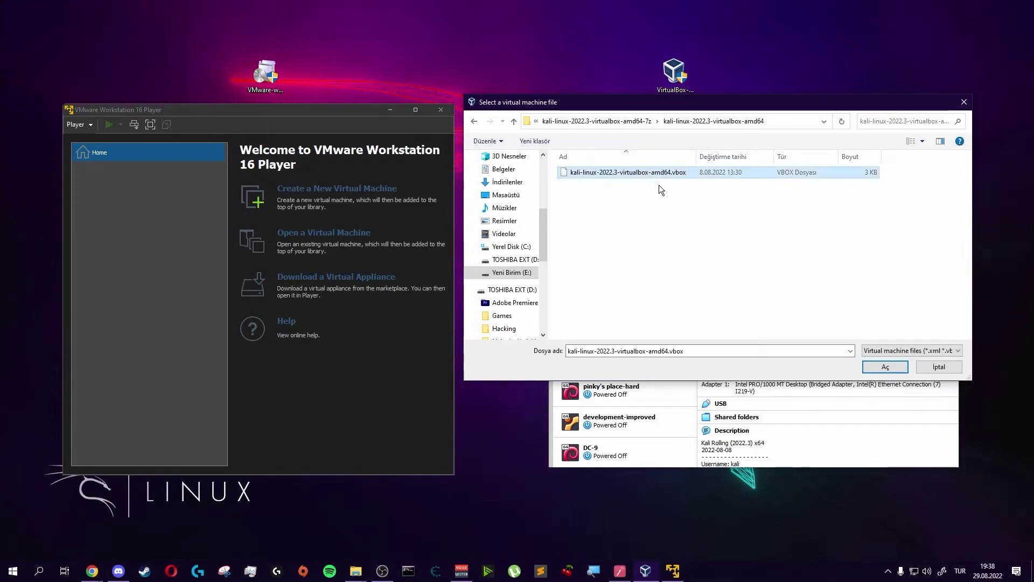
left_click(872, 365)
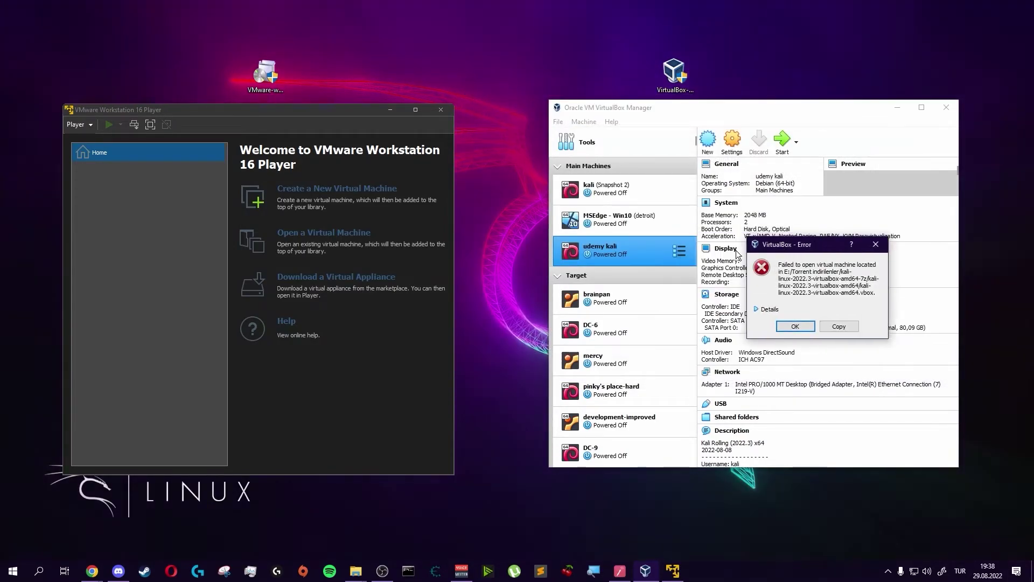
left_click(795, 329)
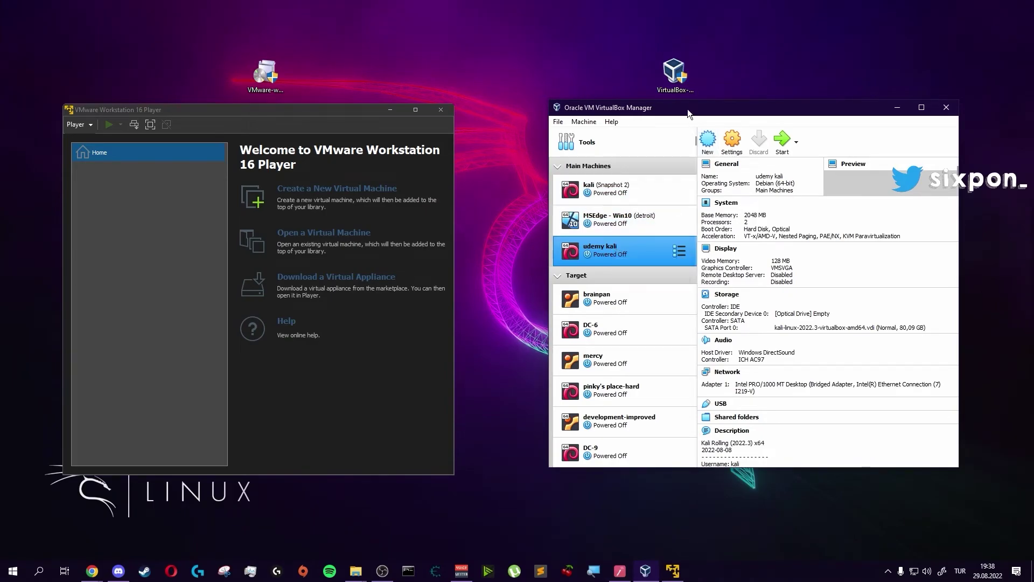
Step: Attach Adapter 1 of the udemy kali machine to Bridged Adapter using Intel(R) Ethernet Connection (7) I219-V and save the settings
left_click_drag(688, 108, 633, 95)
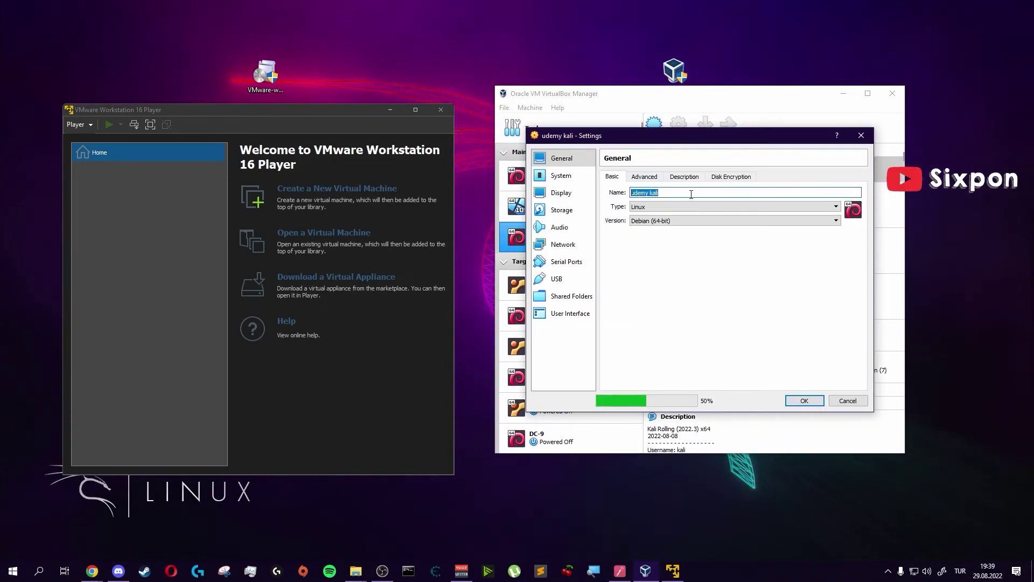
left_click(650, 176)
left_click(570, 247)
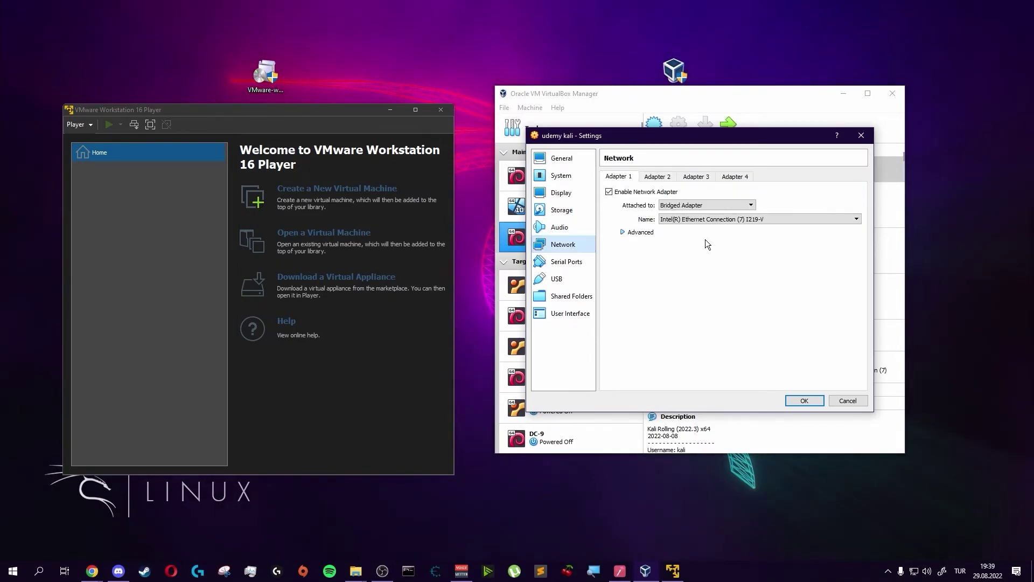
left_click(708, 204)
left_click(698, 226)
left_click(695, 220)
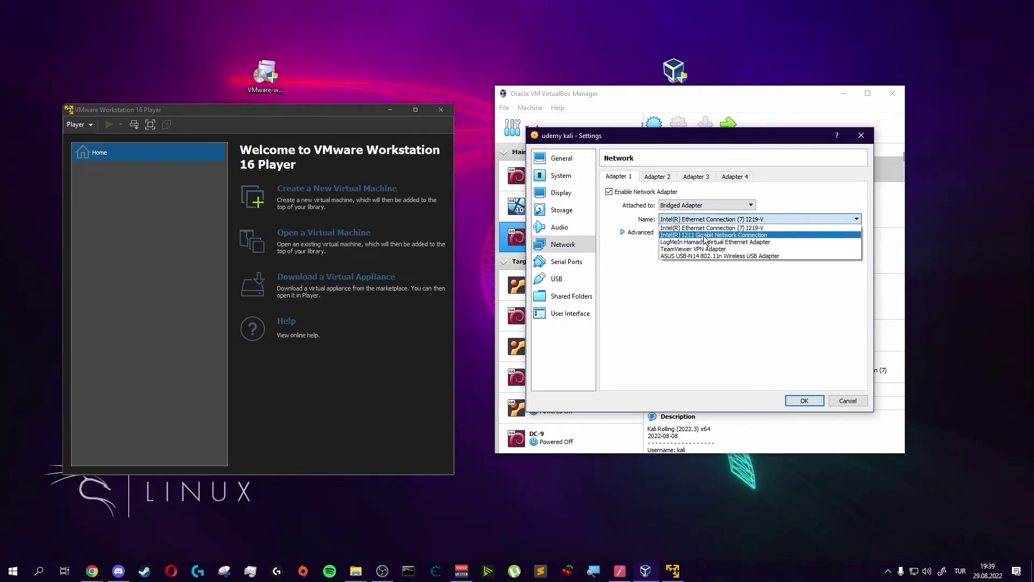
left_click(708, 228)
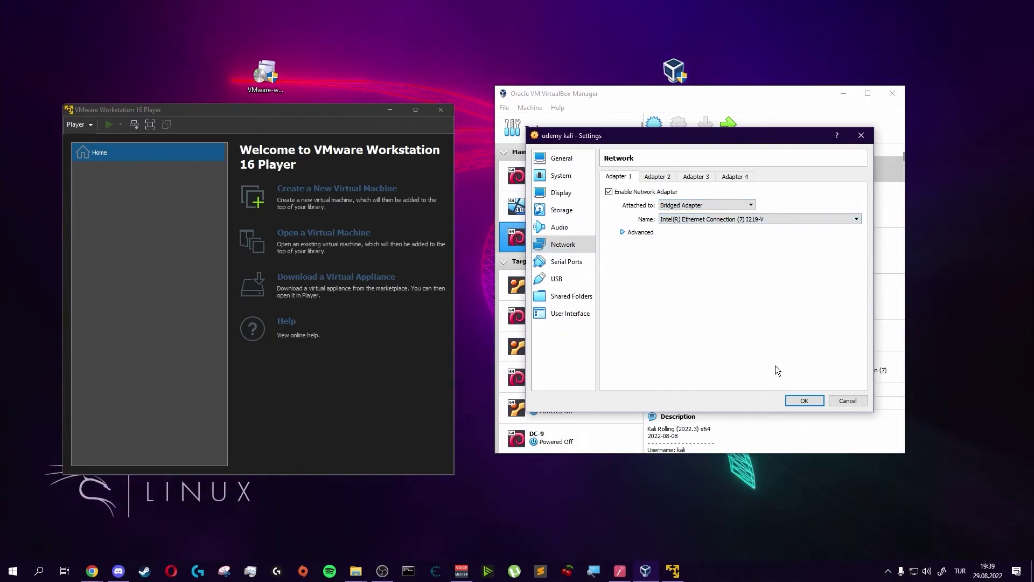
left_click(808, 405)
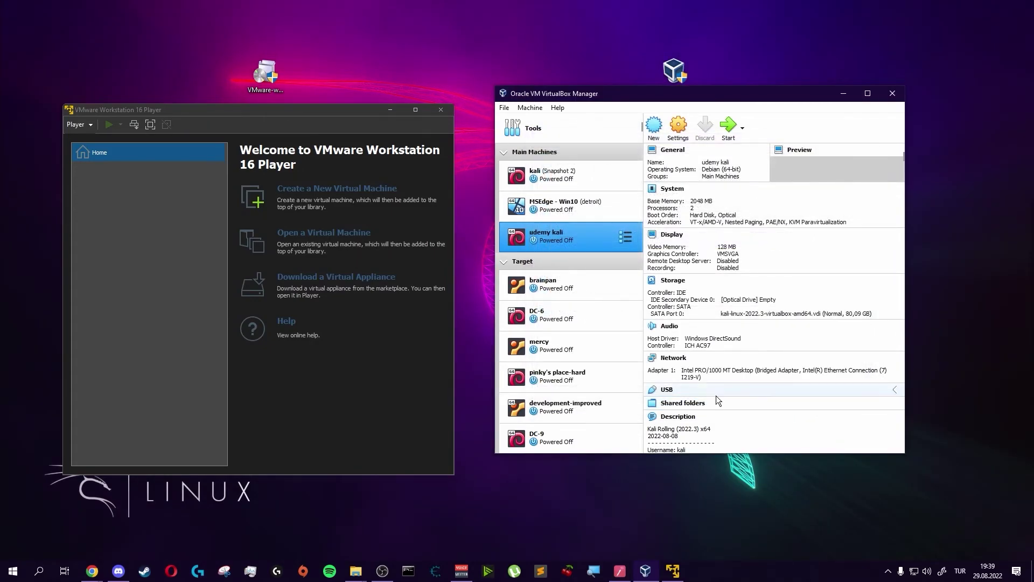
Step: Start the udemy kali virtual machine and reposition the VMware Player window beside it
left_click(731, 131)
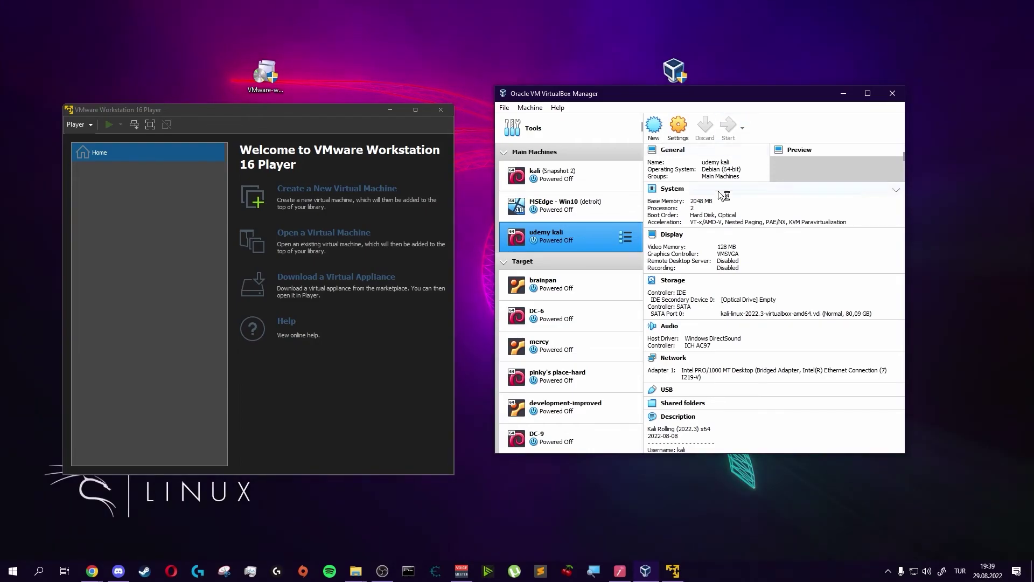
left_click_drag(145, 110, 137, 88)
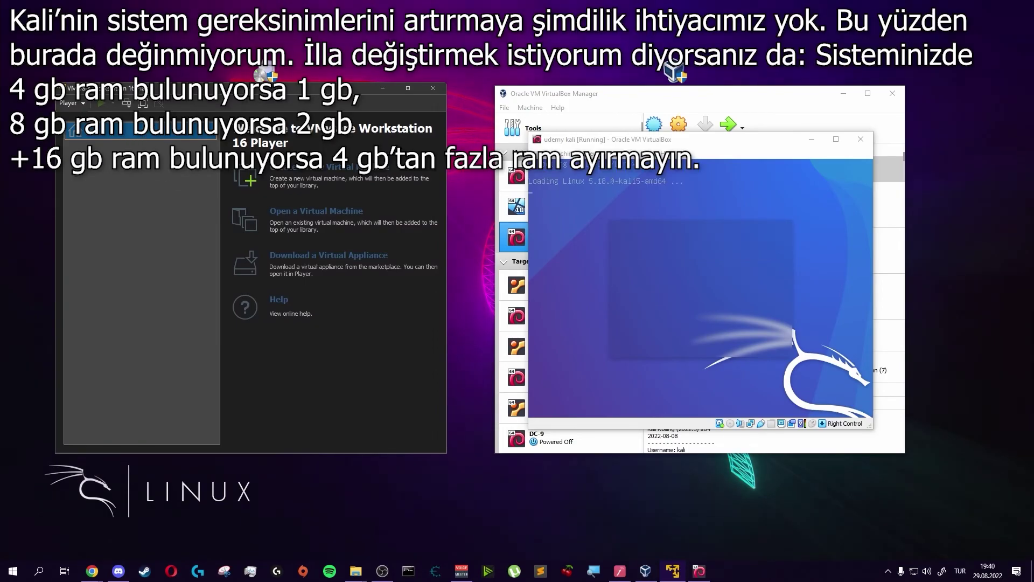
left_click_drag(248, 81, 240, 92)
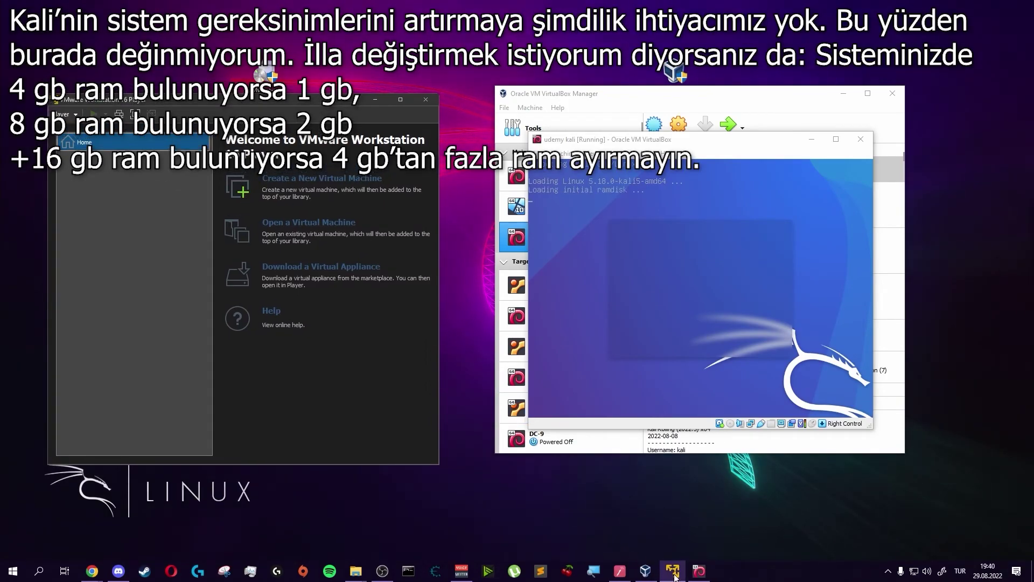
Step: Switch to File Explorer and open the extracted .vmwarevm folder inside kali-linux-2022.3-vmware-amd64-7z
left_click(356, 570)
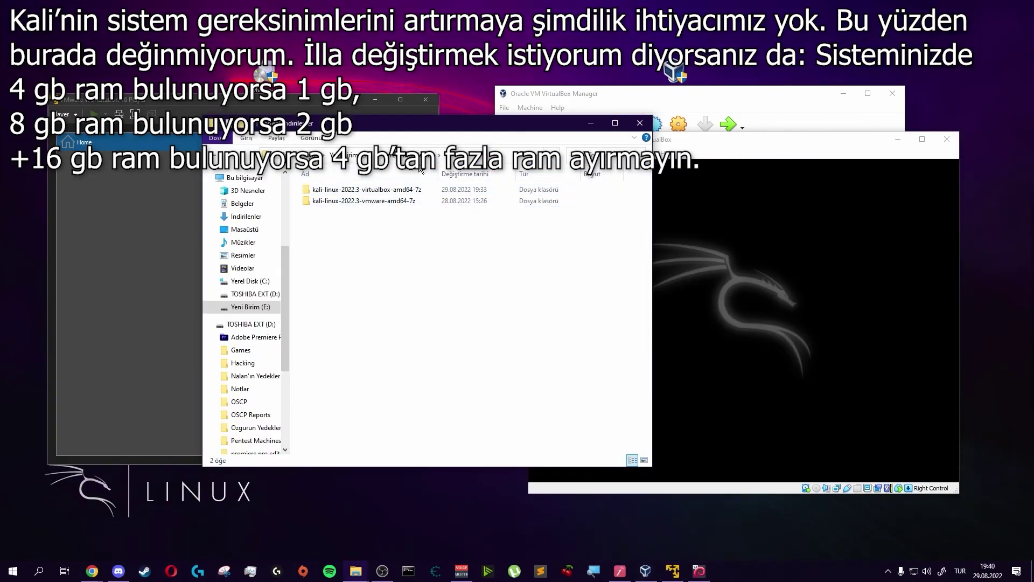
double_click(382, 202)
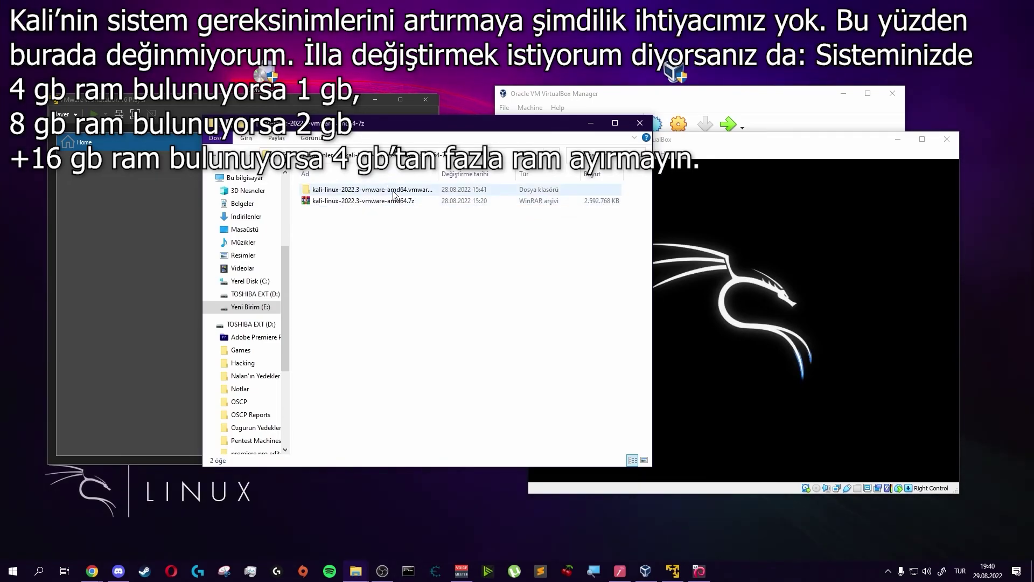
left_click(376, 192)
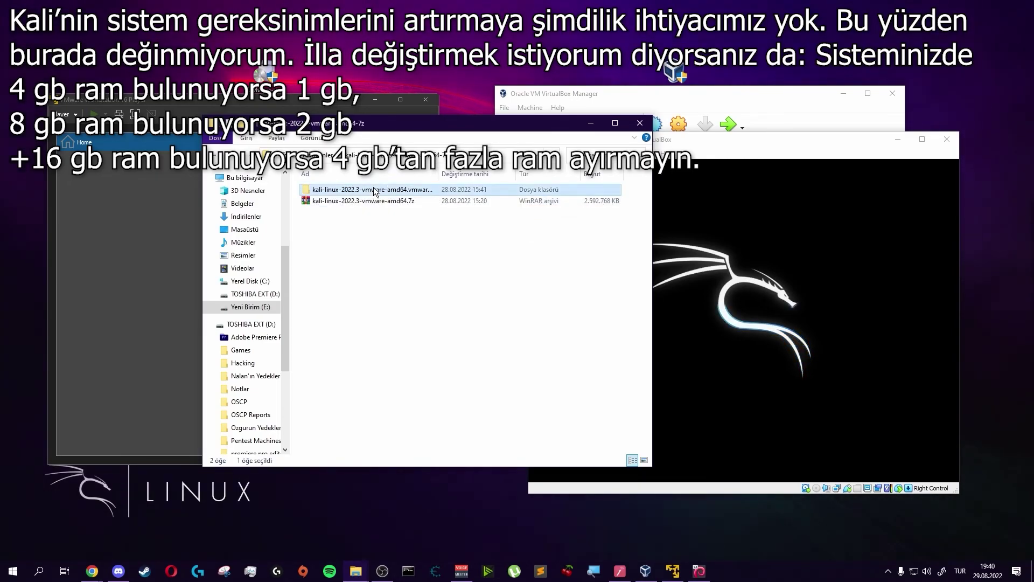
double_click(375, 189)
Step: Open kali-linux-2022.3-vmware-amd64.vmx with VMware Workstation, looking through the other available applications first
left_click(415, 224)
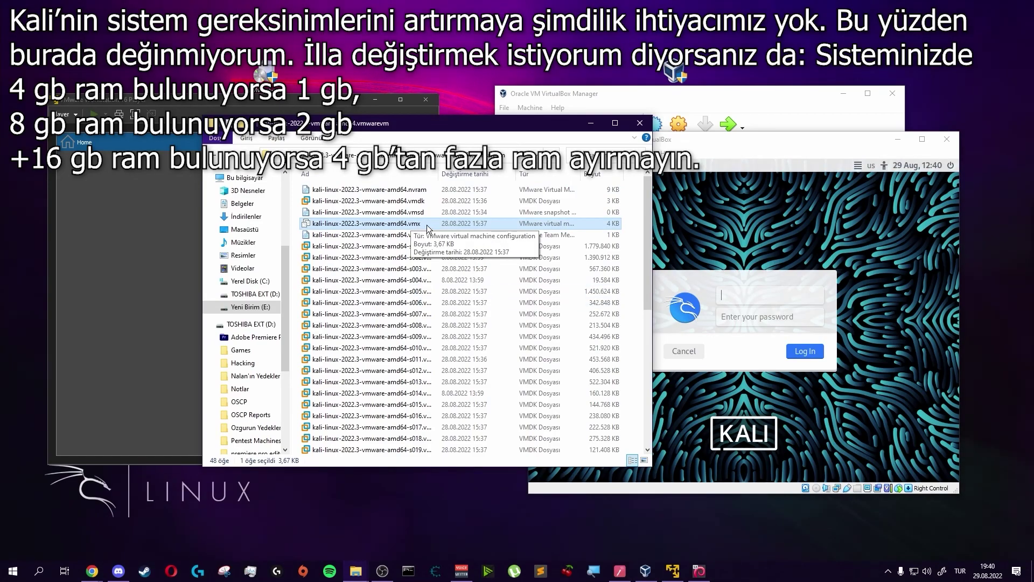
double_click(425, 225)
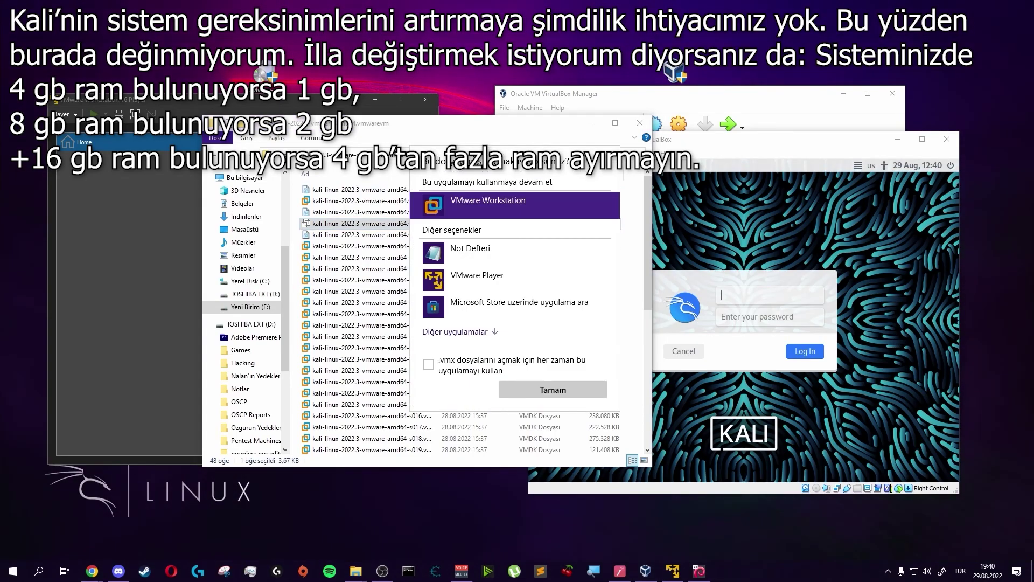
left_click(472, 334)
scroll(567, 310, "down", 5)
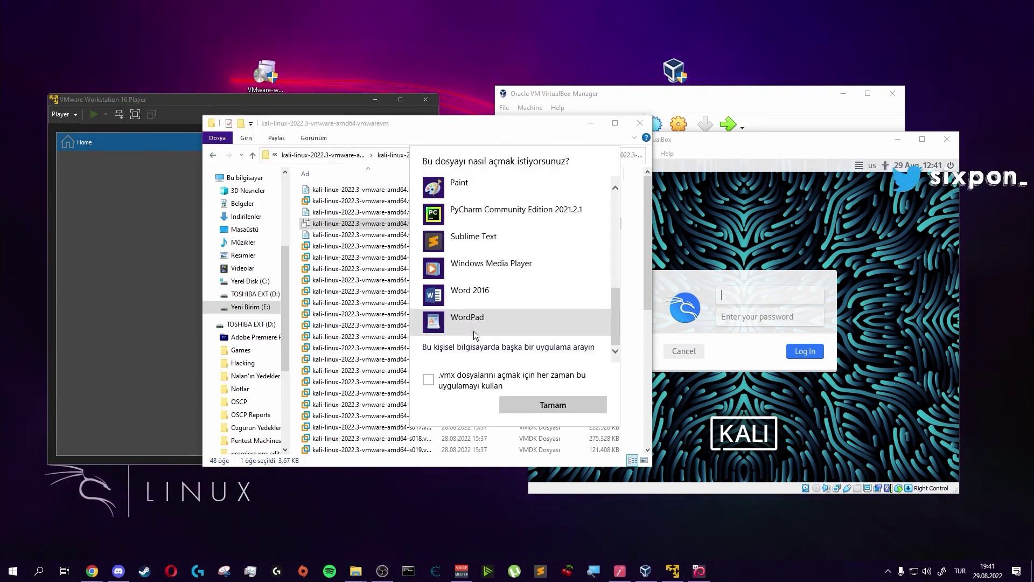
scroll(529, 350, "up", 5)
double_click(532, 342)
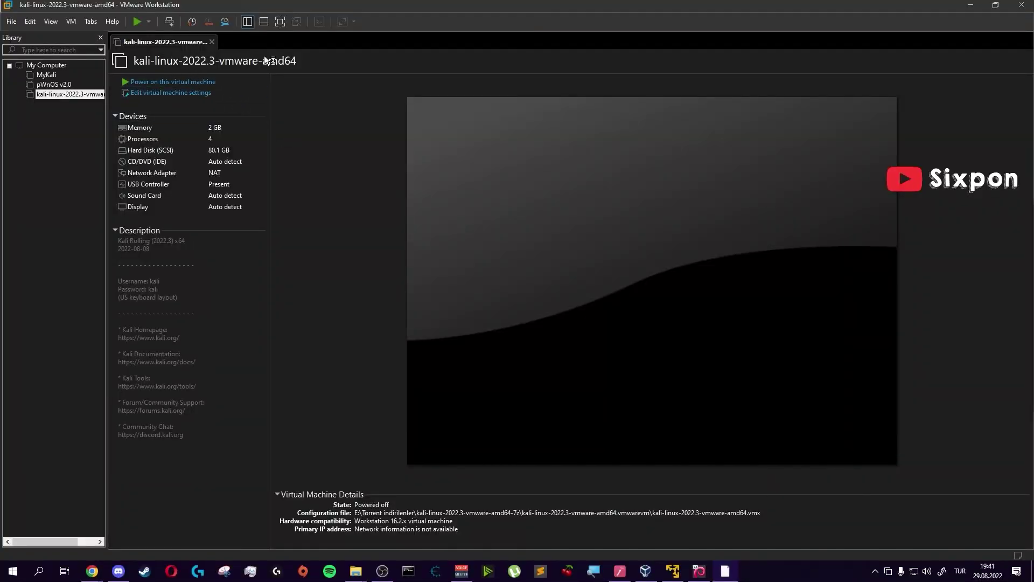